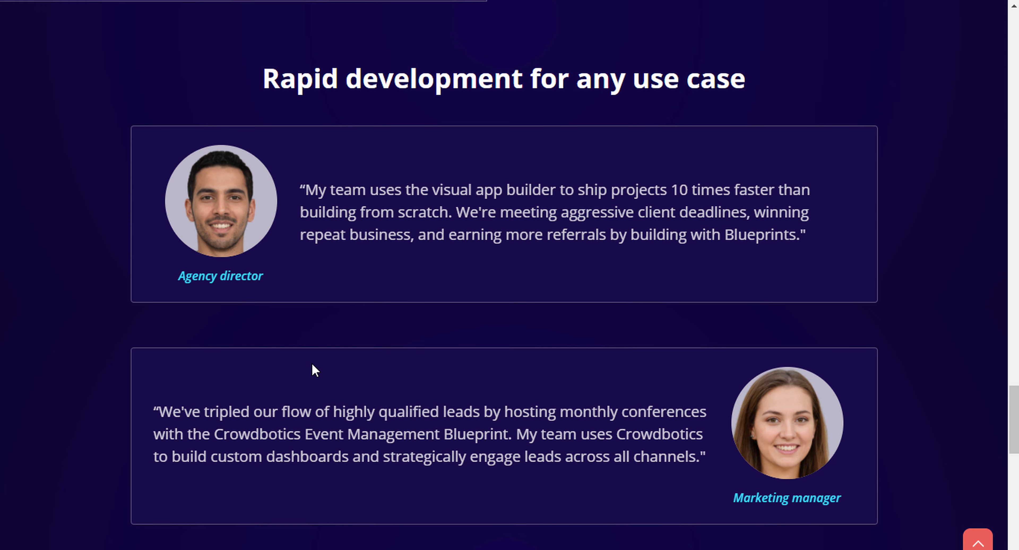
Step: Review the customer testimonials and the footer links on the Crowdbotics home page
scroll(679, 294, down, 10)
scroll(584, 306, down, 3)
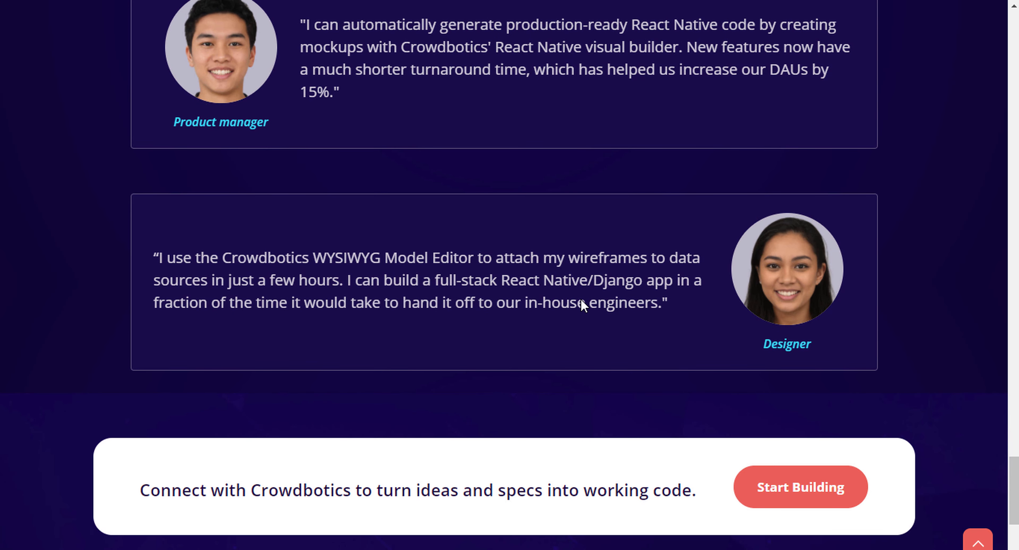
scroll(584, 305, down, 6)
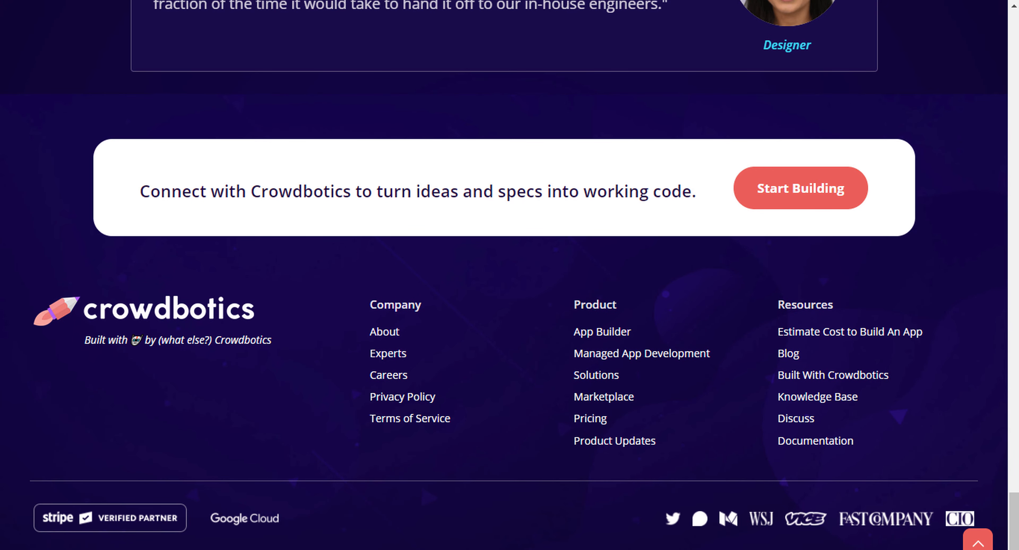
drag(1014, 499, 1015, 21)
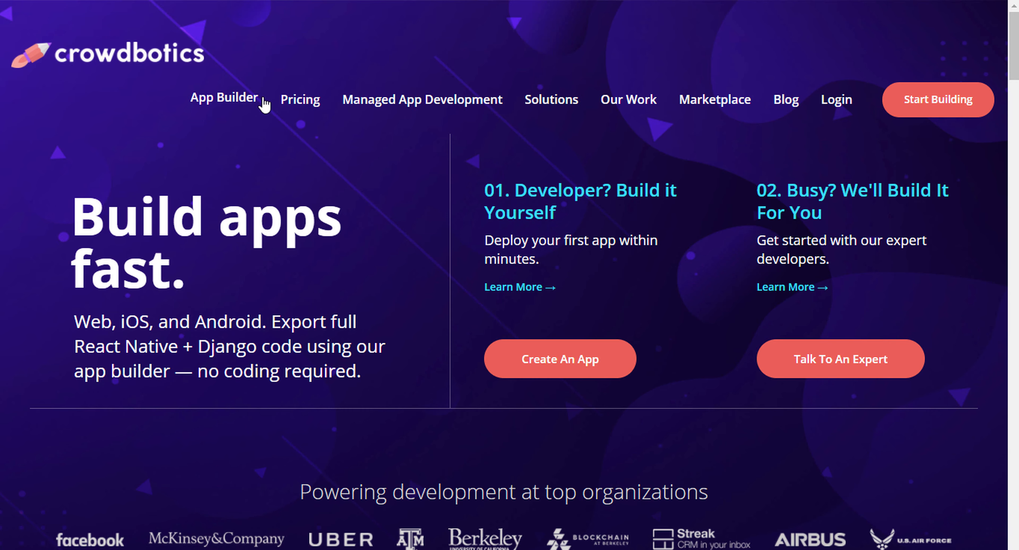
Step: Open the App Builder page and examine its overview of visual app-building features, from custom UIs to GPT-3 layouts
click(245, 100)
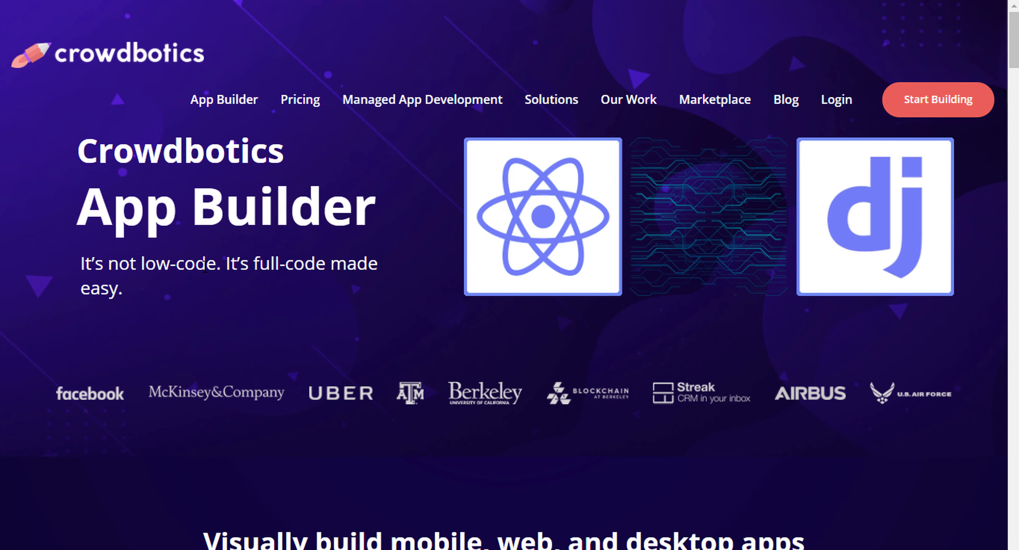
scroll(204, 269, down, 8)
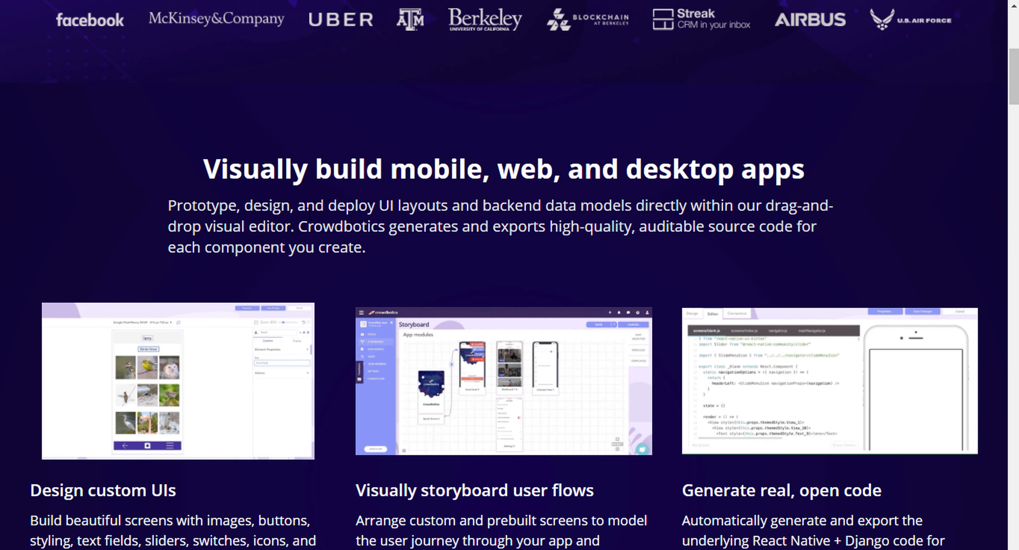
scroll(309, 213, down, 2)
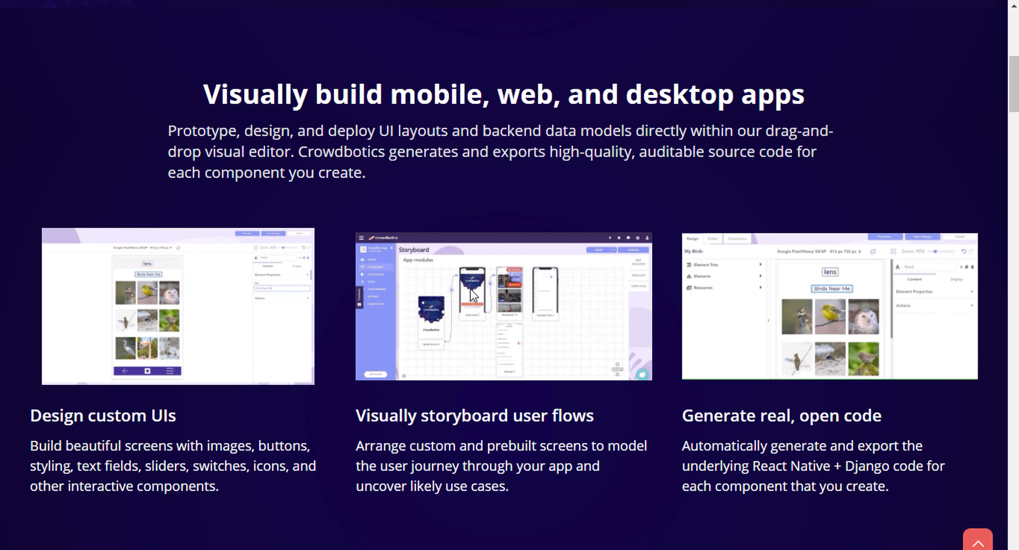
scroll(592, 308, down, 2)
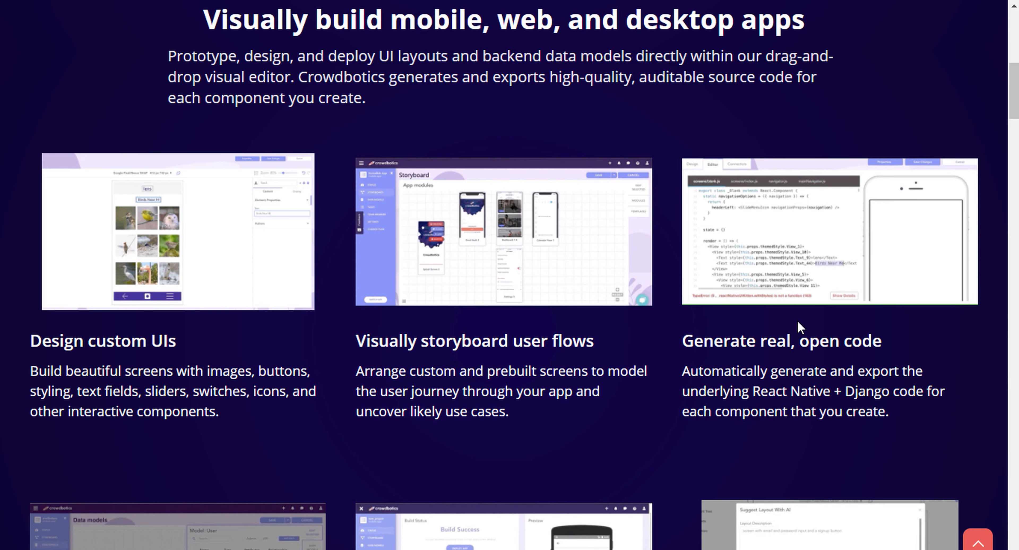
scroll(795, 321, down, 2)
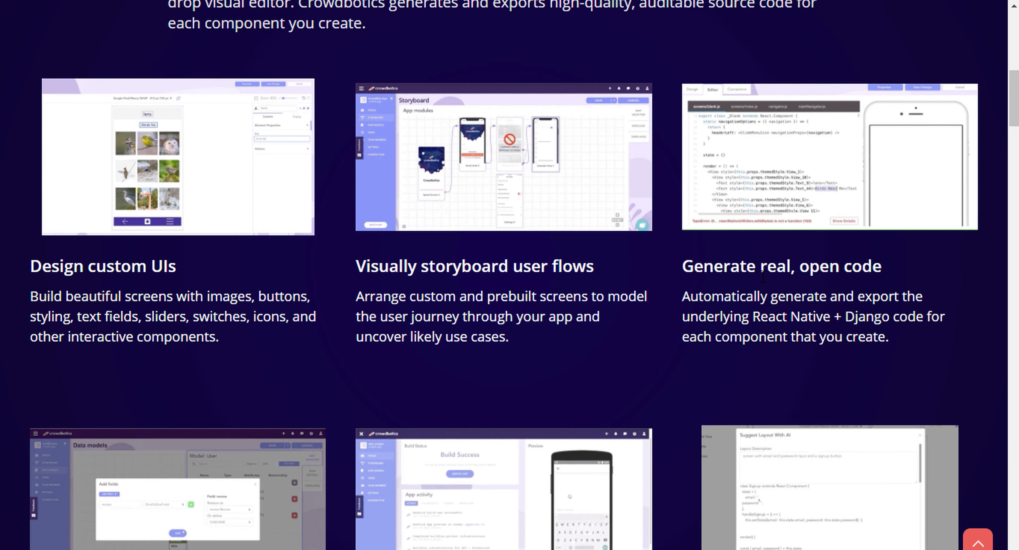
scroll(762, 276, down, 1)
scroll(763, 277, down, 4)
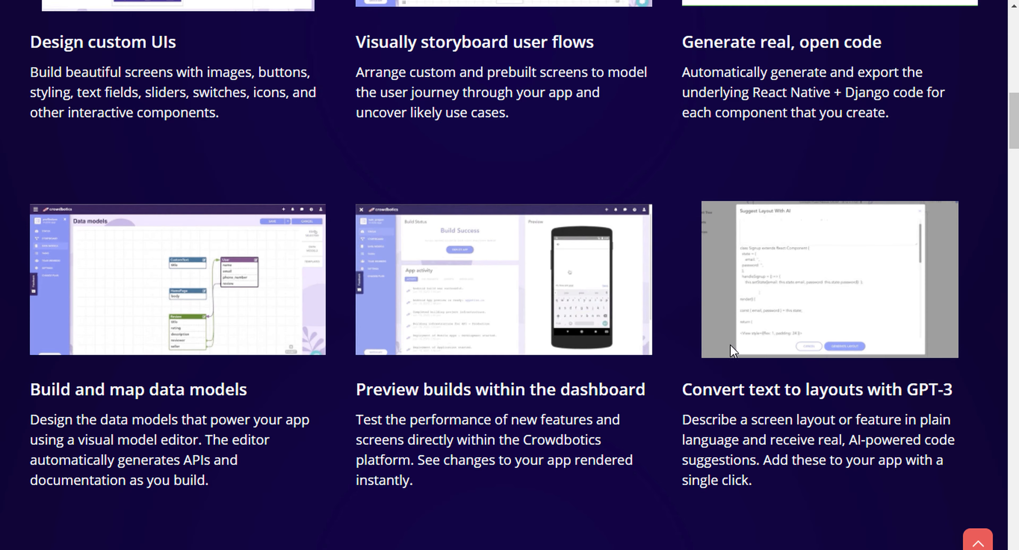
scroll(657, 318, down, 3)
scroll(510, 316, up, 2)
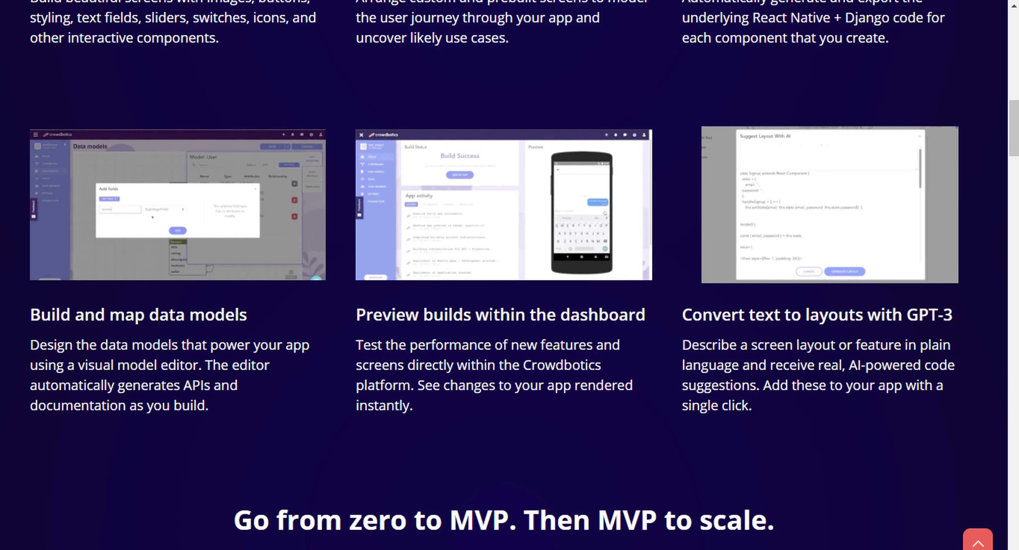
Step: Read the App Builder page's section on low-code tools for technical and non-technical users
scroll(489, 275, down, 6)
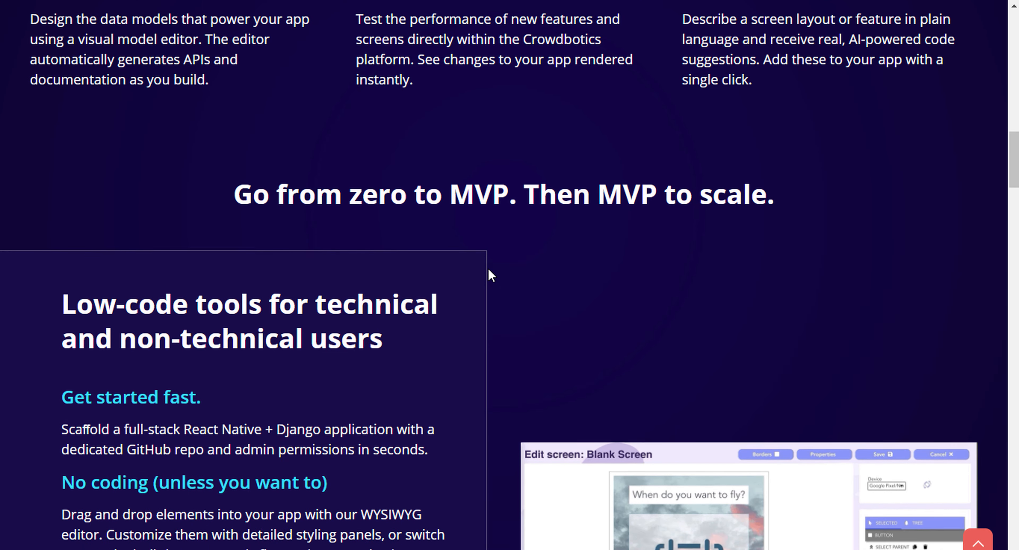
scroll(488, 275, down, 3)
scroll(488, 276, down, 2)
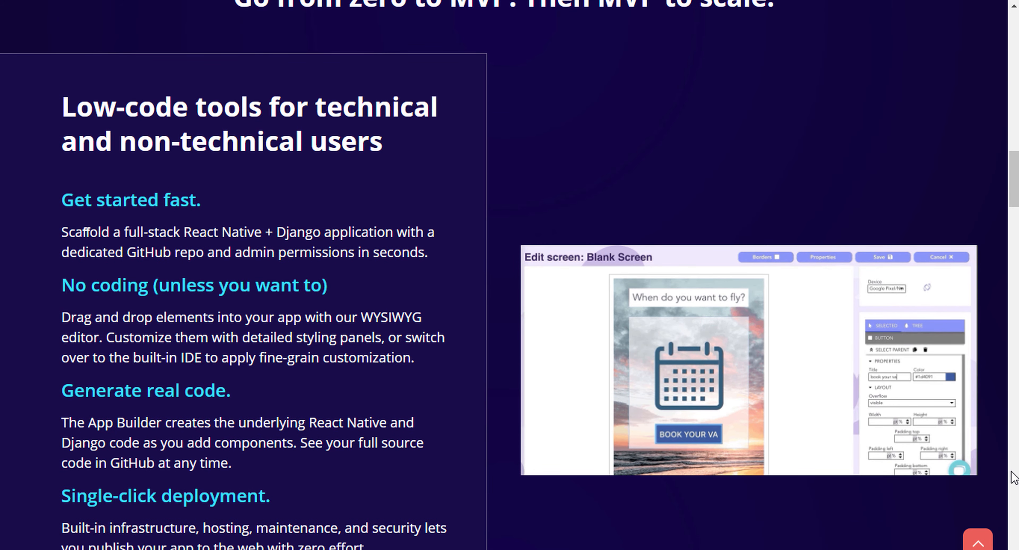
drag(1014, 186, 1014, 45)
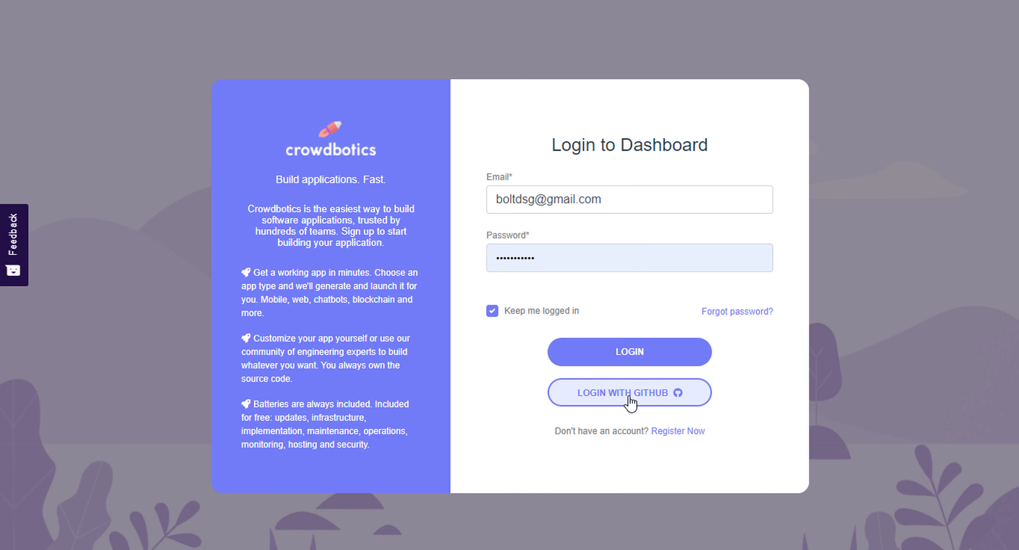
Step: Log in to the dashboard with the prefilled credentials and review the activity log through page 3
click(635, 363)
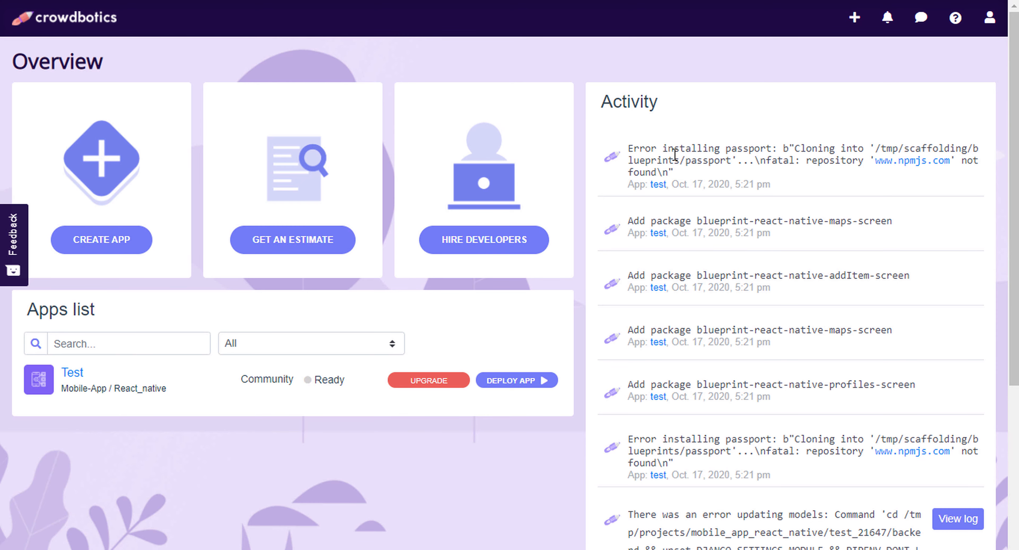
scroll(697, 256, down, 3)
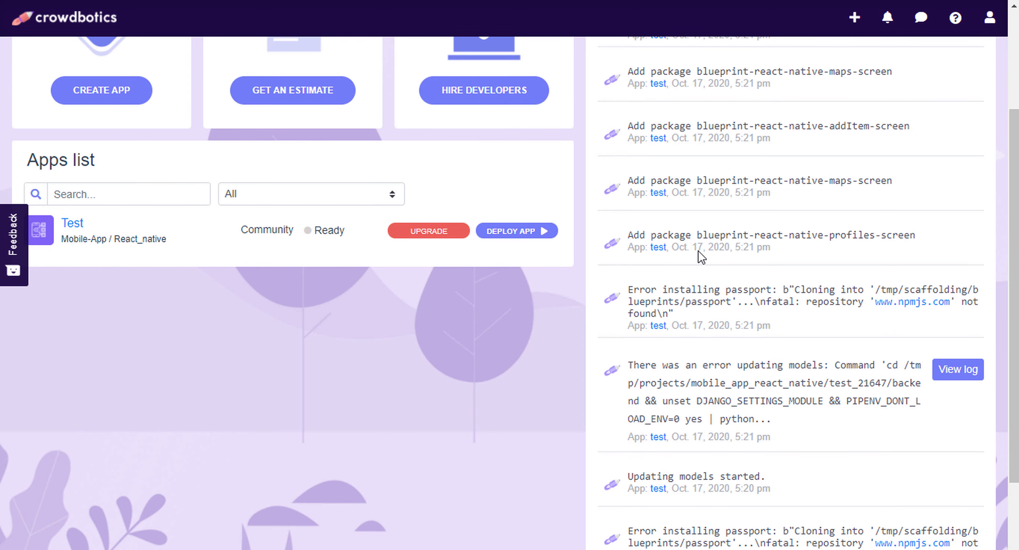
scroll(698, 256, up, 3)
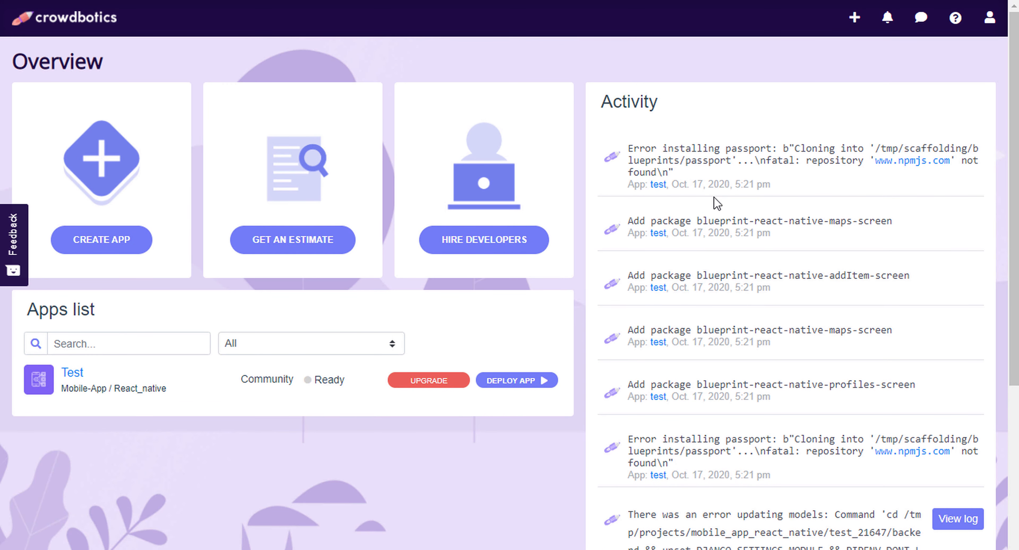
scroll(713, 198, down, 3)
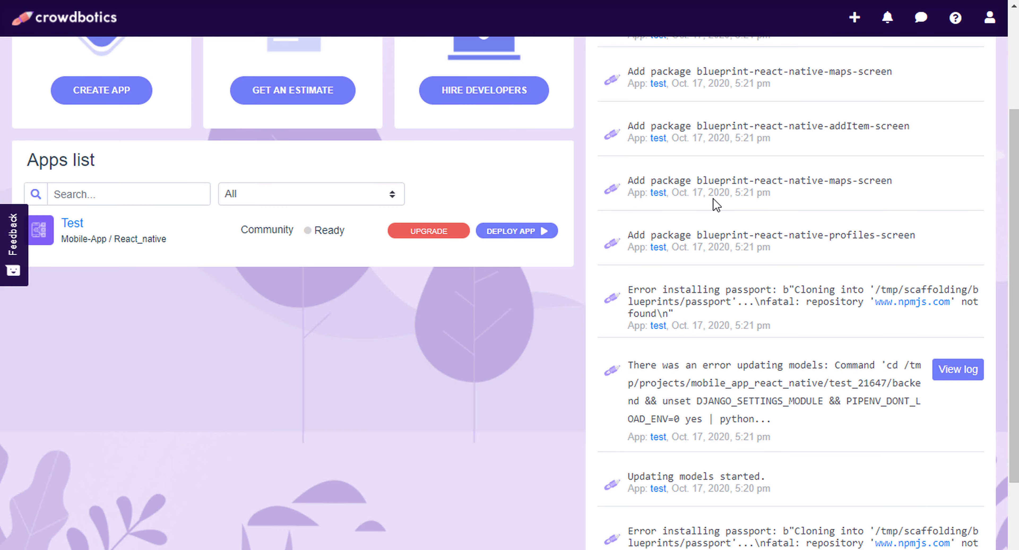
scroll(713, 198, down, 3)
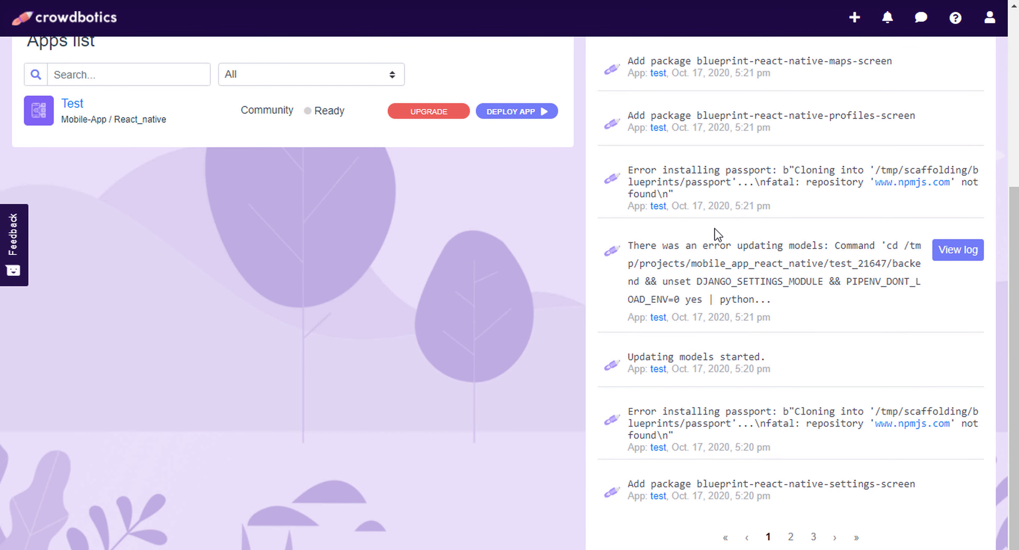
click(813, 536)
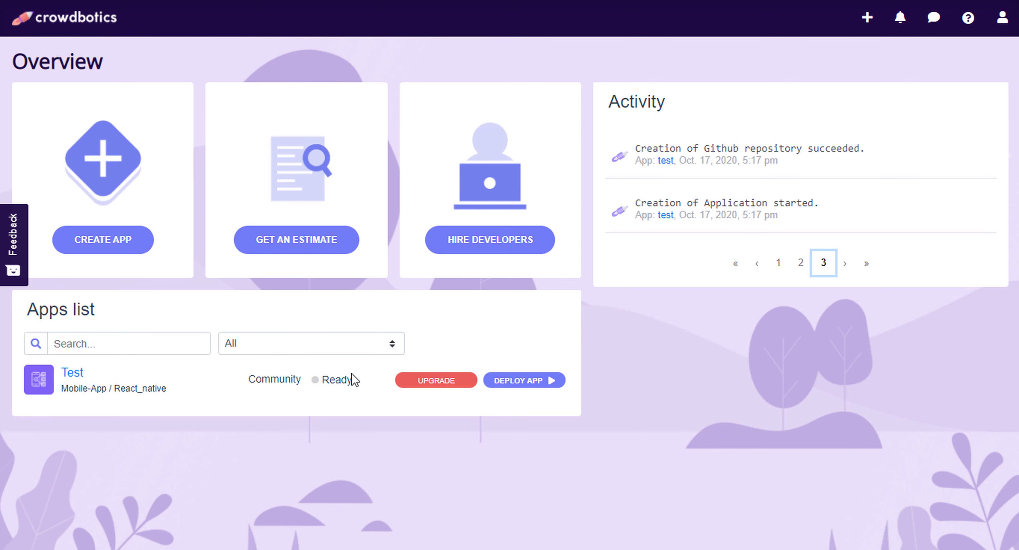
Step: Start creating a new app and look over the options for importing from GitHub and from a design URL
click(104, 247)
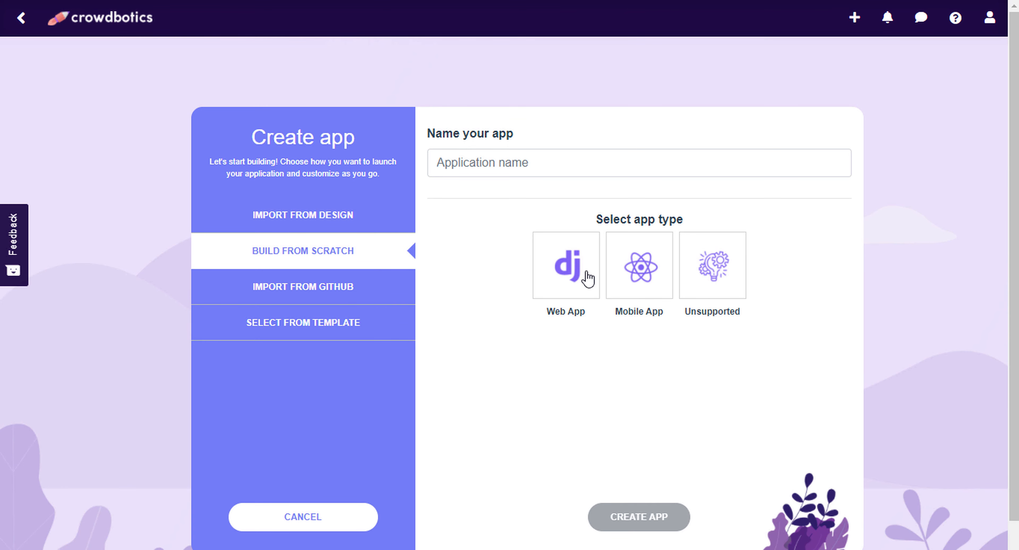
click(297, 292)
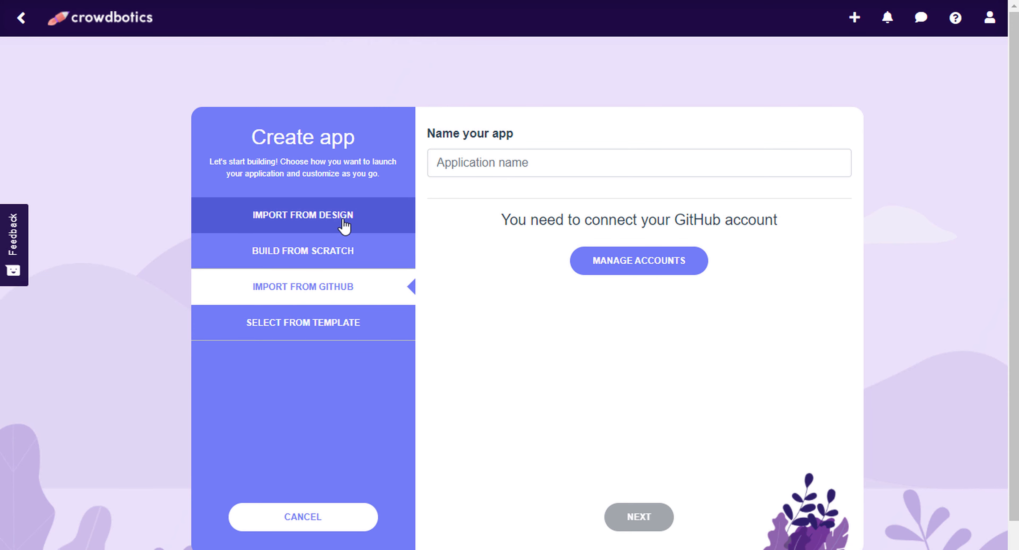
click(331, 222)
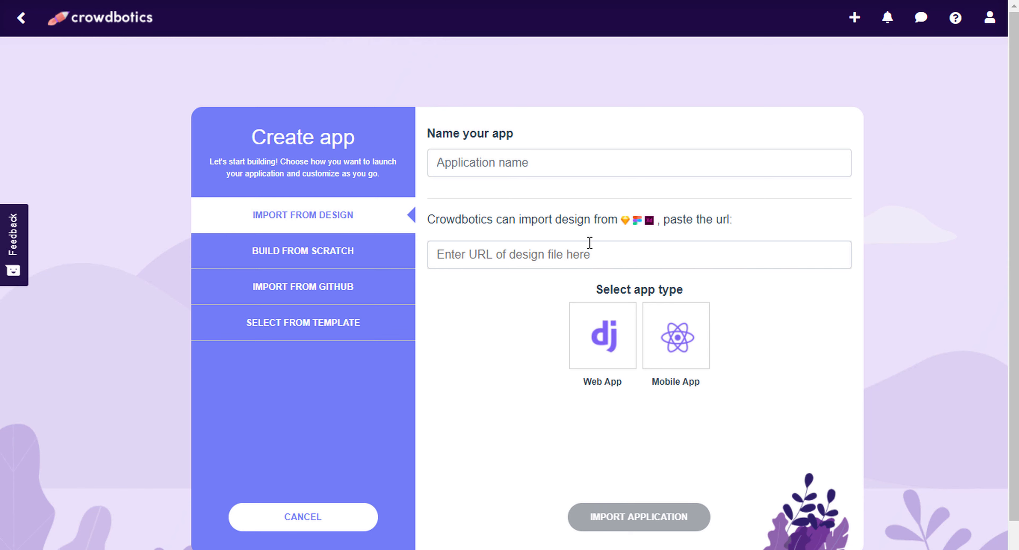
click(608, 254)
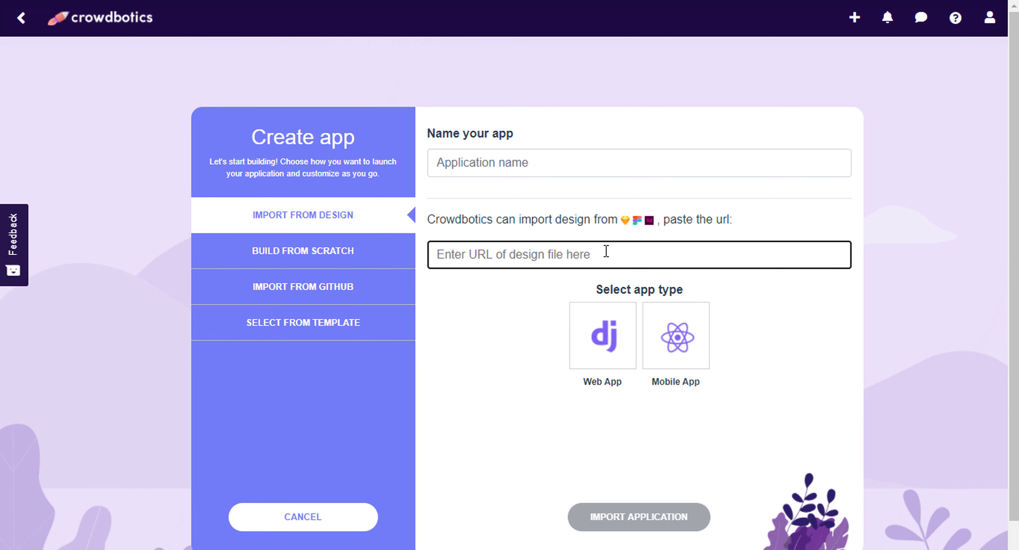
click(569, 222)
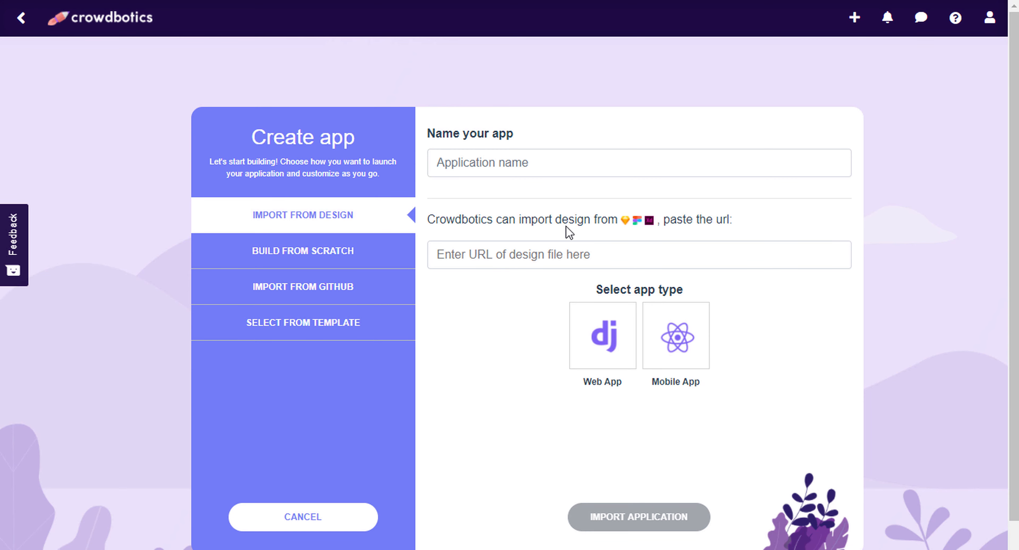
click(589, 254)
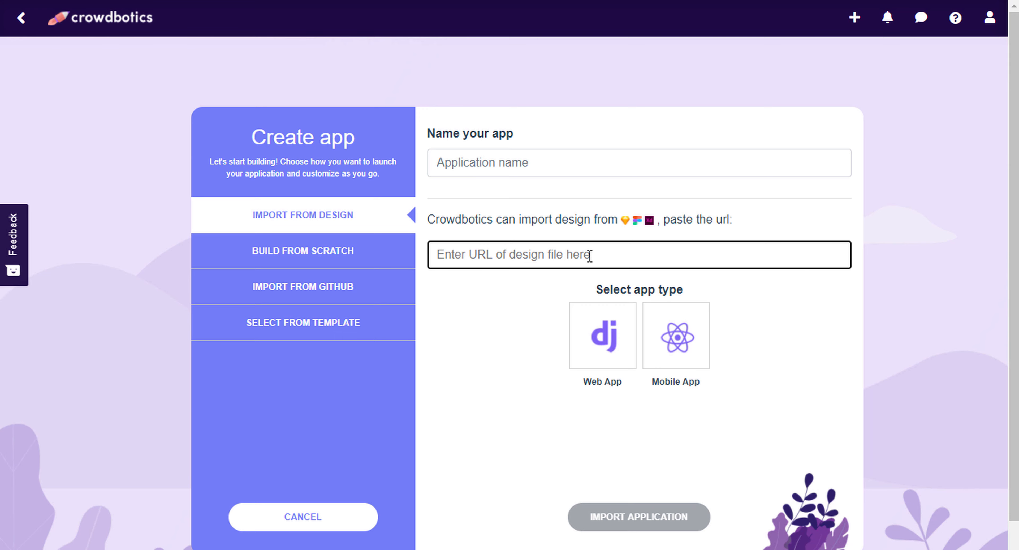
Step: Choose to create the app from a template, name it test2, and proceed to the template selection
click(319, 328)
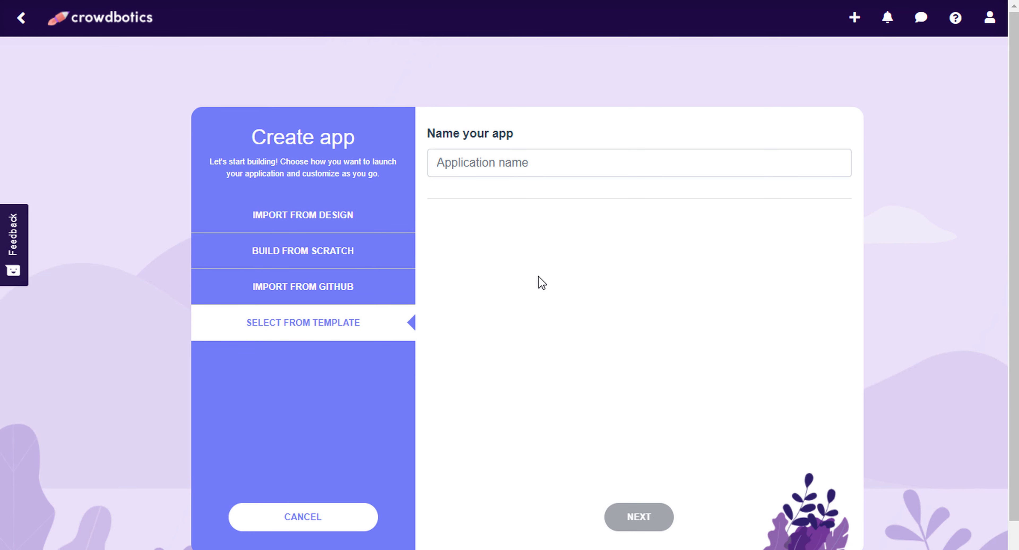
scroll(541, 282, down, 1)
scroll(590, 305, up, 1)
click(514, 164)
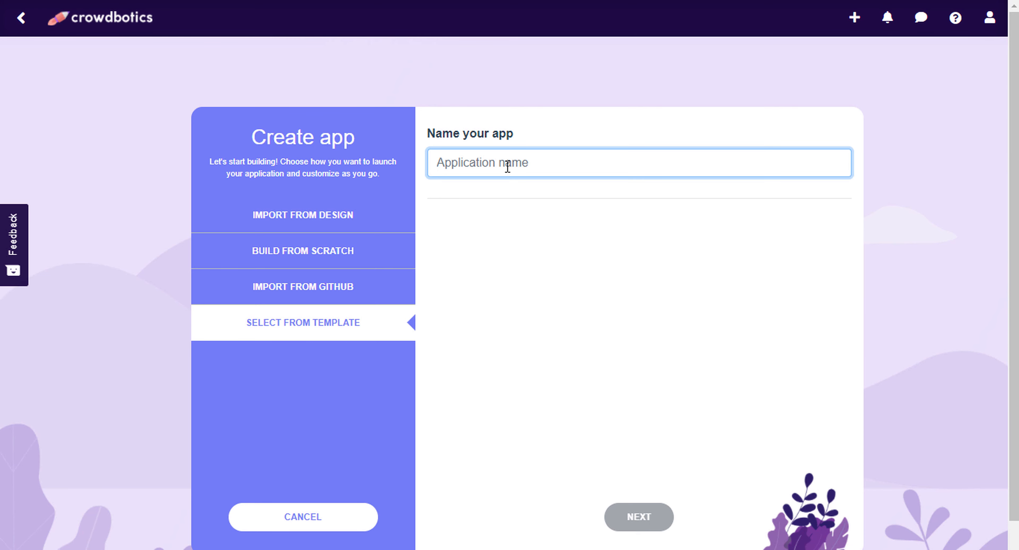
text(test2)
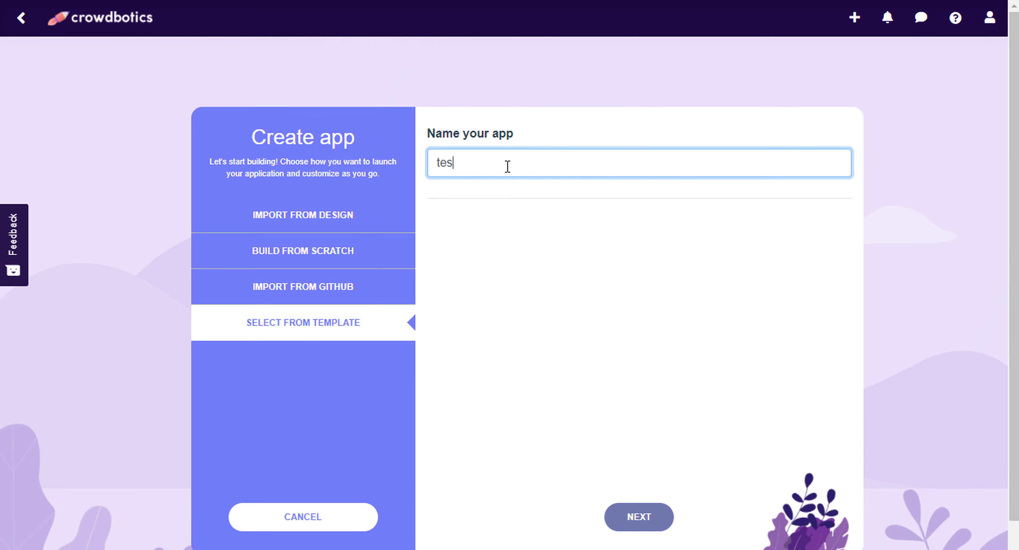
click(639, 516)
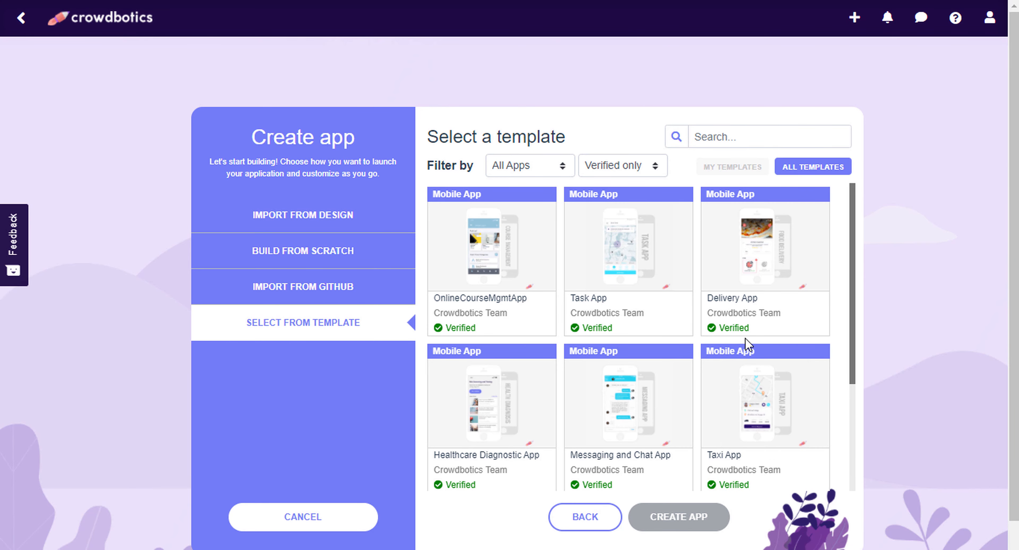
Step: Browse the verified templates, set the template filter to Community templates, and look through the listed apps
scroll(746, 325, down, 3)
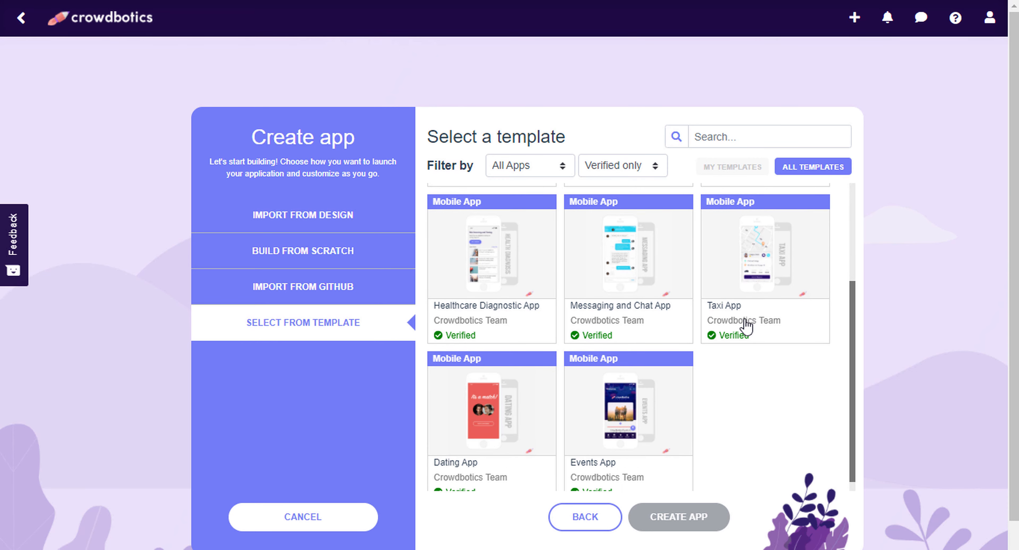
scroll(746, 324, up, 3)
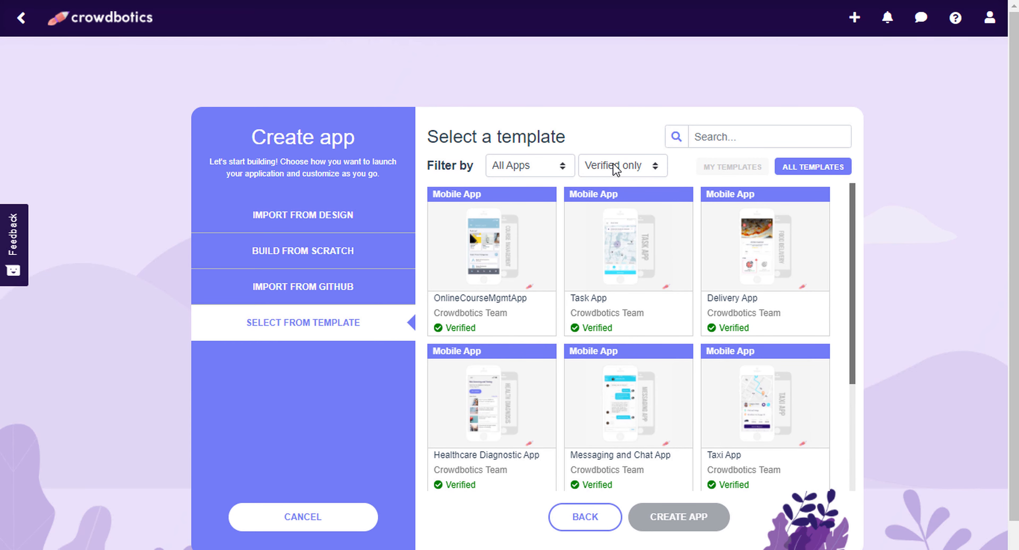
click(615, 169)
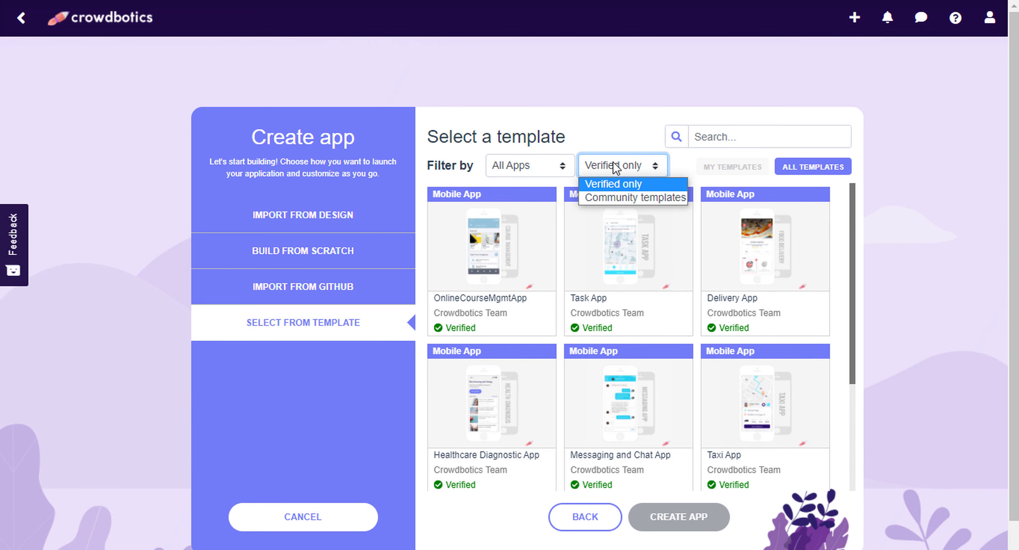
click(626, 197)
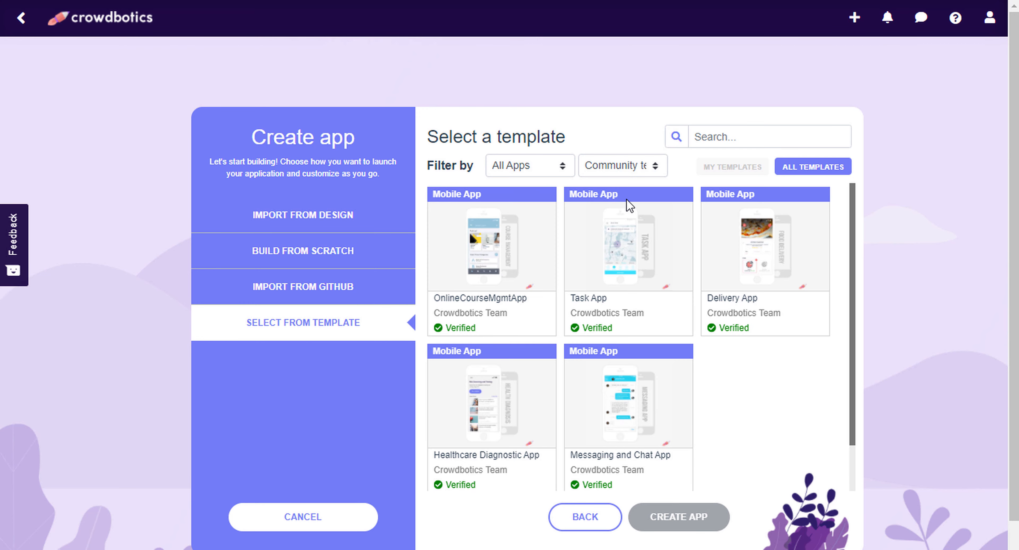
scroll(706, 282, down, 5)
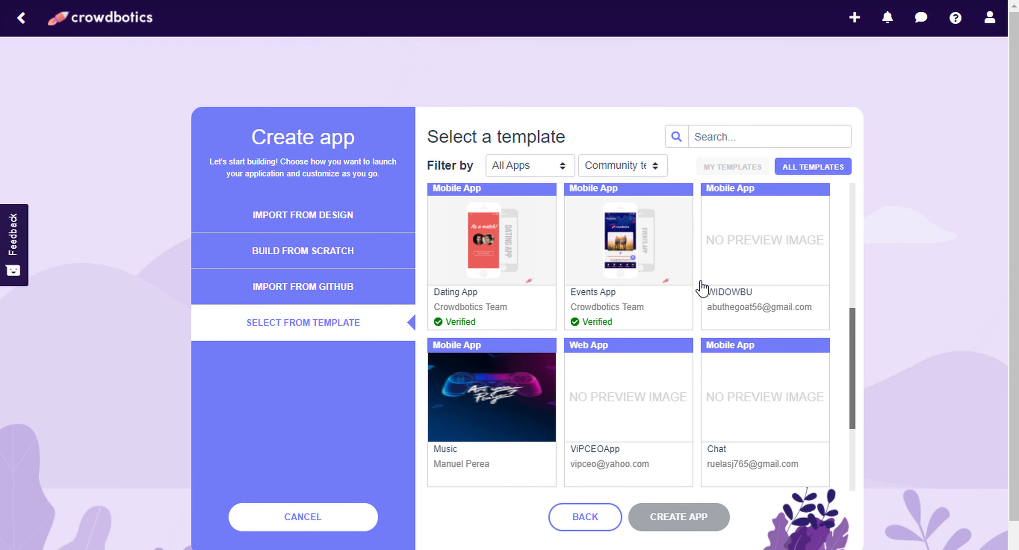
scroll(702, 289, down, 3)
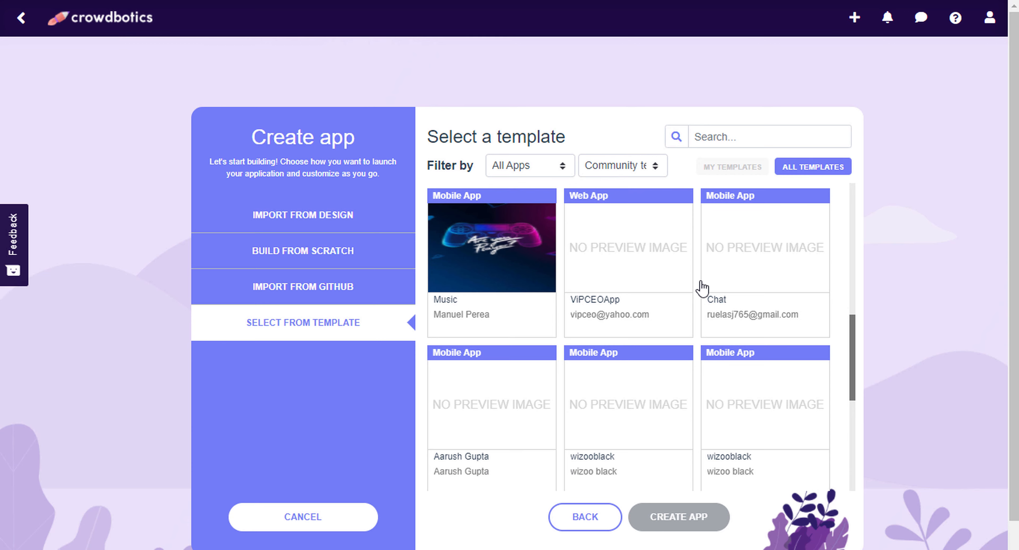
Step: Look through the full list of mobile and web app templates shown under the Community templates filter
scroll(702, 288, down, 2)
scroll(702, 287, down, 2)
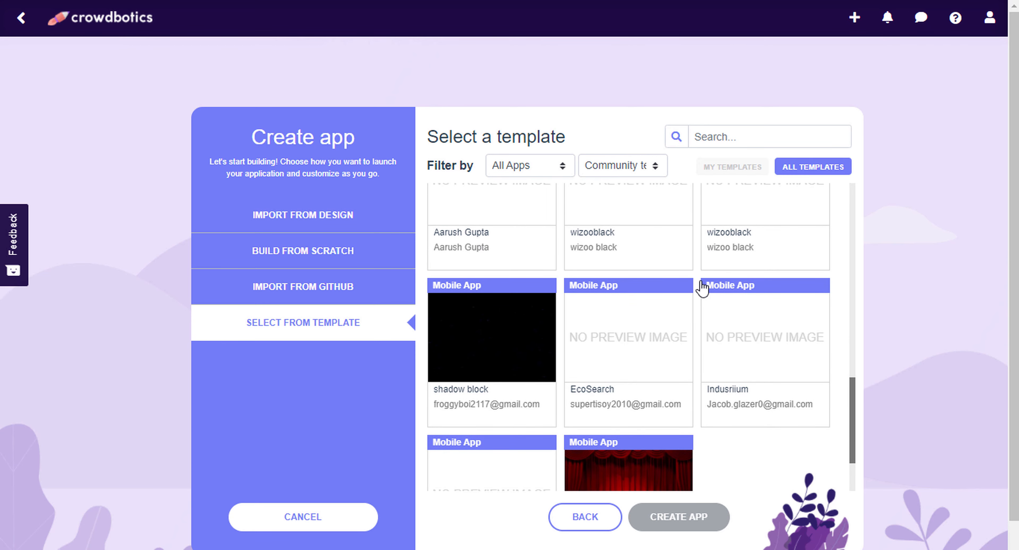
scroll(702, 287, down, 2)
scroll(701, 288, down, 8)
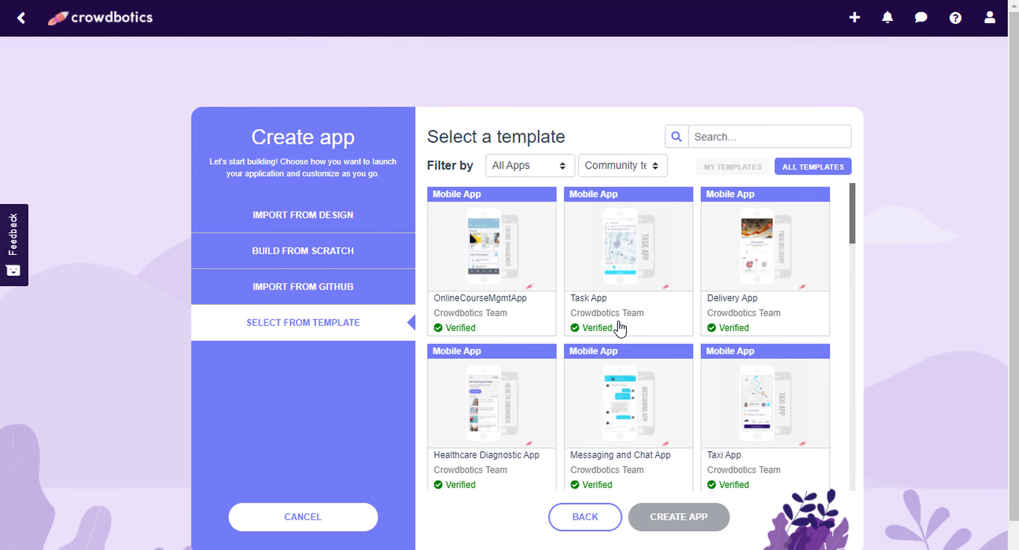
scroll(615, 326, down, 2)
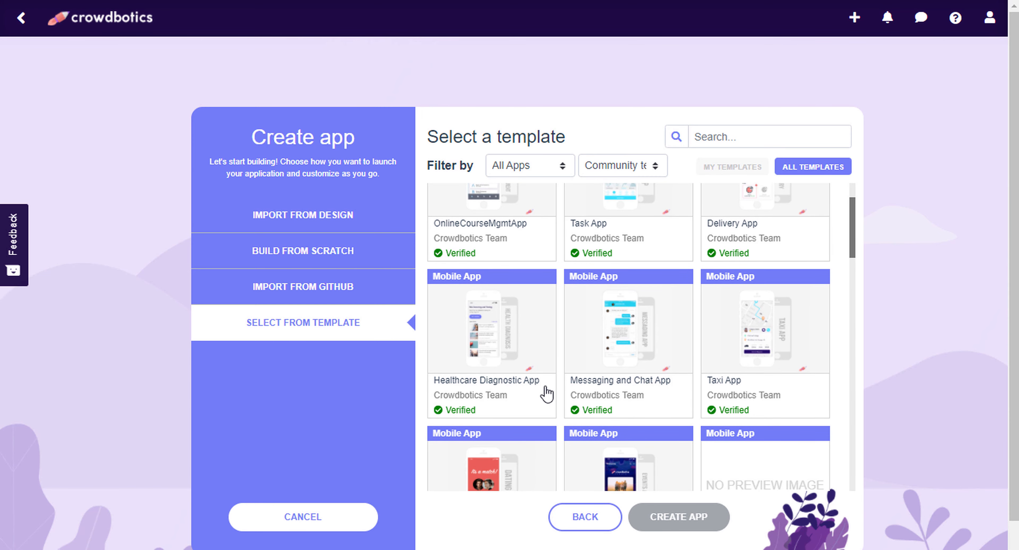
scroll(626, 325, down, 4)
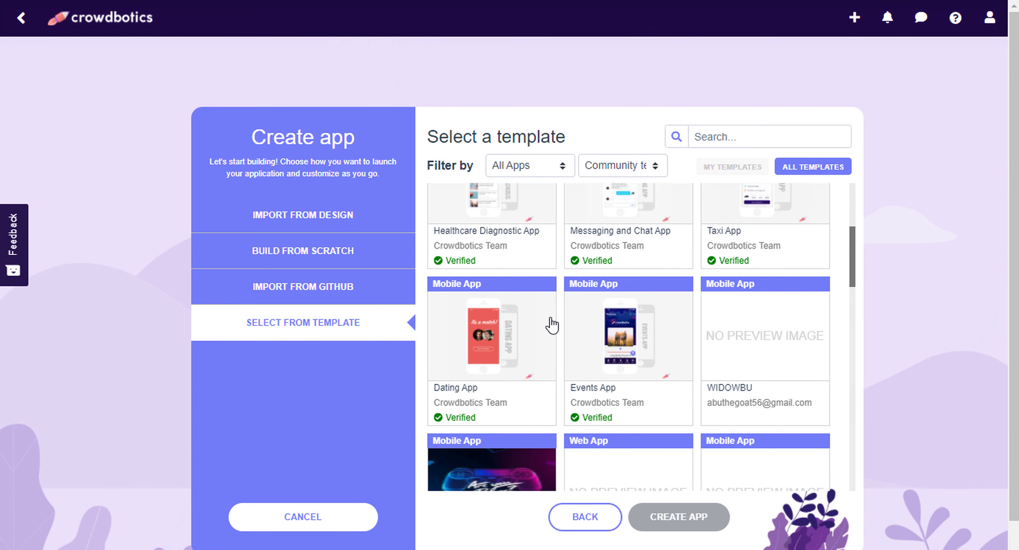
scroll(548, 320, down, 4)
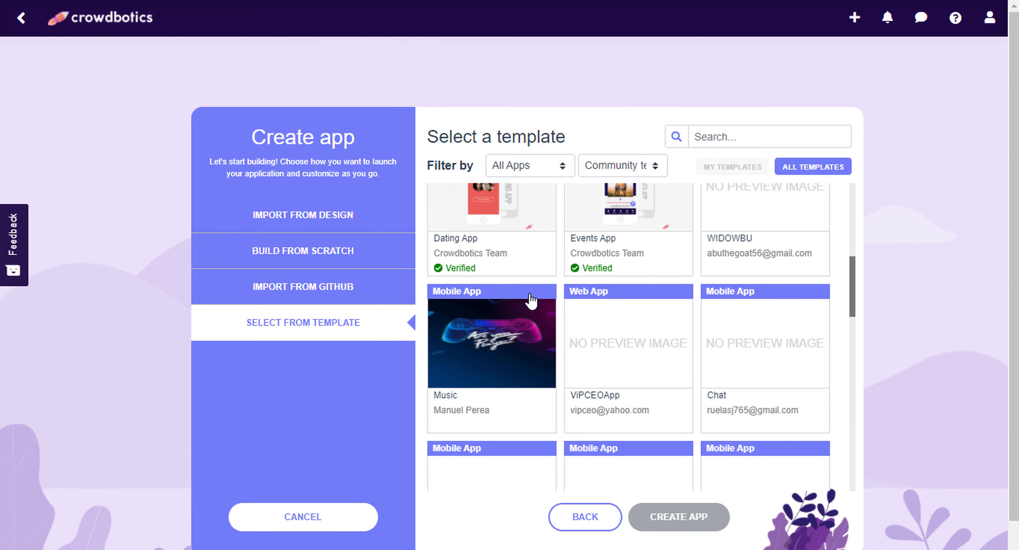
scroll(627, 395, down, 1)
scroll(627, 396, down, 5)
scroll(600, 291, up, 2)
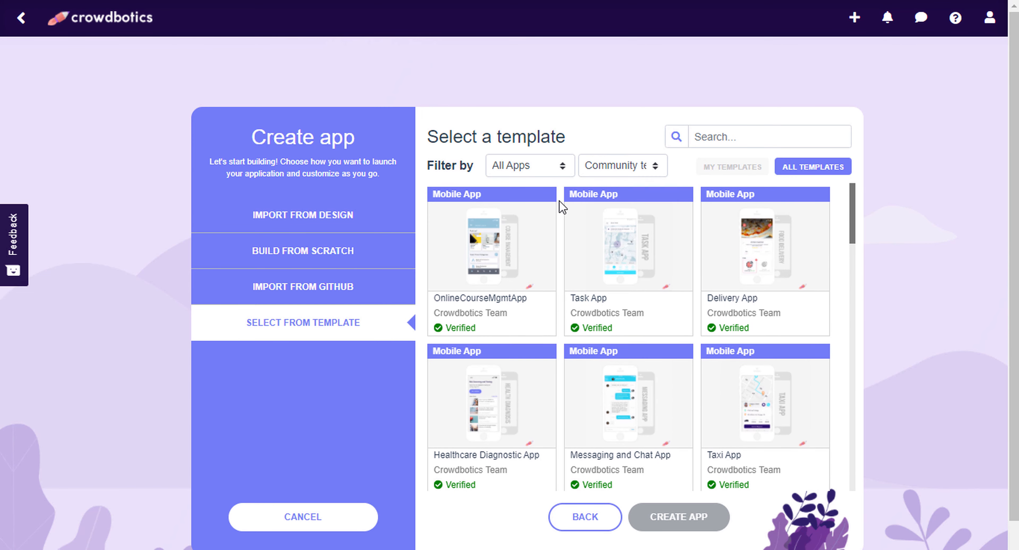
Step: Filter the templates to Mobile Apps and select the Delivery App template
click(537, 168)
click(522, 197)
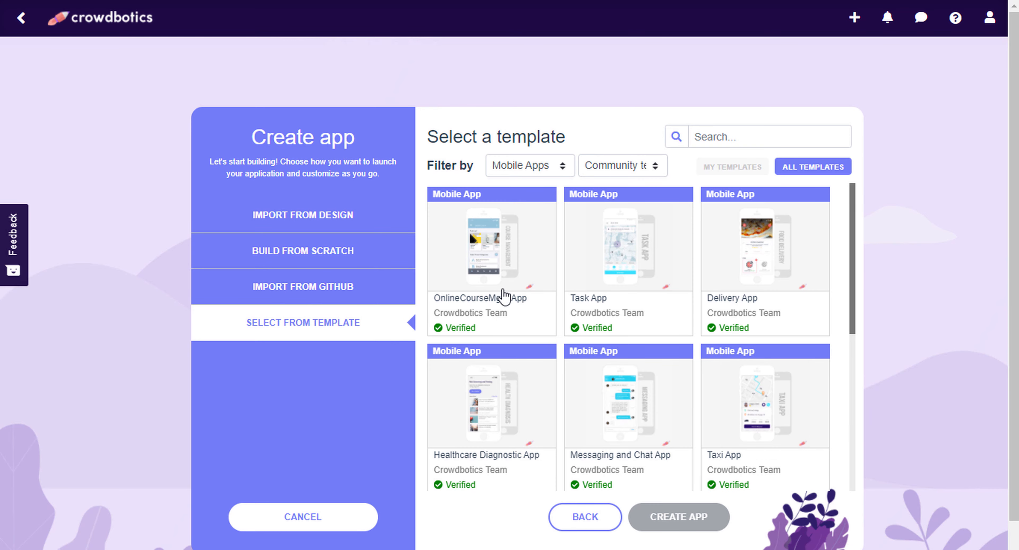
click(741, 297)
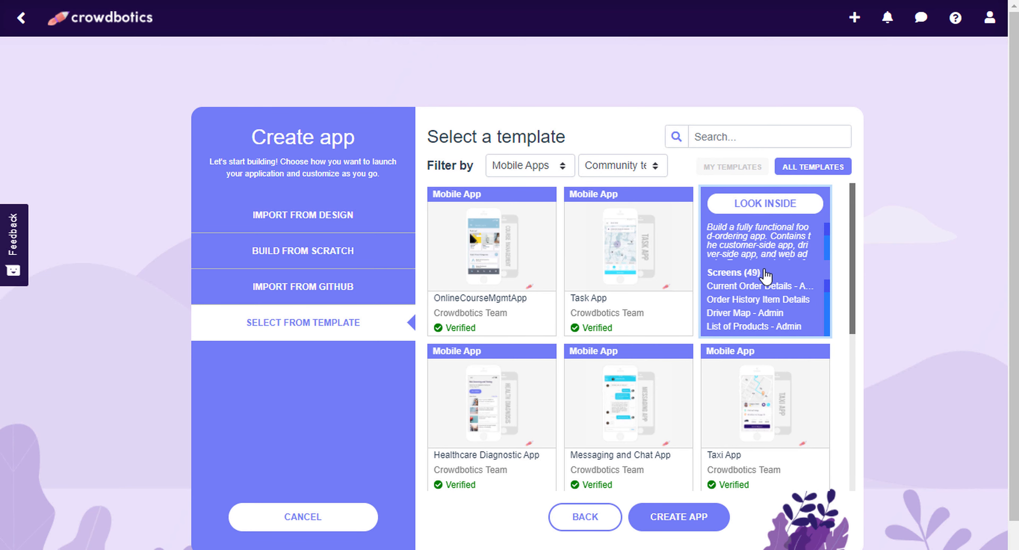
Step: Look over the Delivery App template's description and screens, and try to create the app from it
scroll(766, 275, down, 1)
scroll(767, 275, down, 2)
scroll(767, 276, up, 2)
click(688, 523)
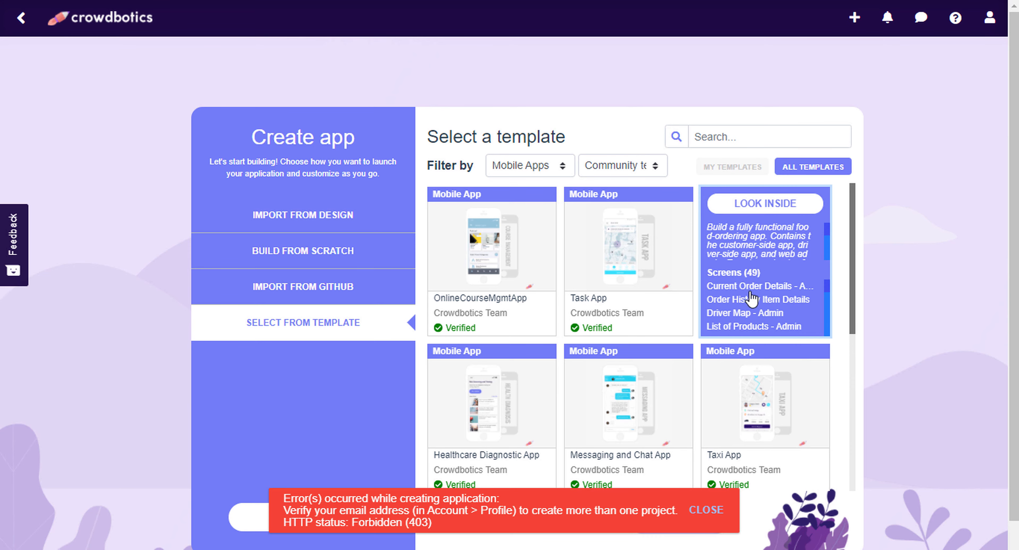
click(668, 524)
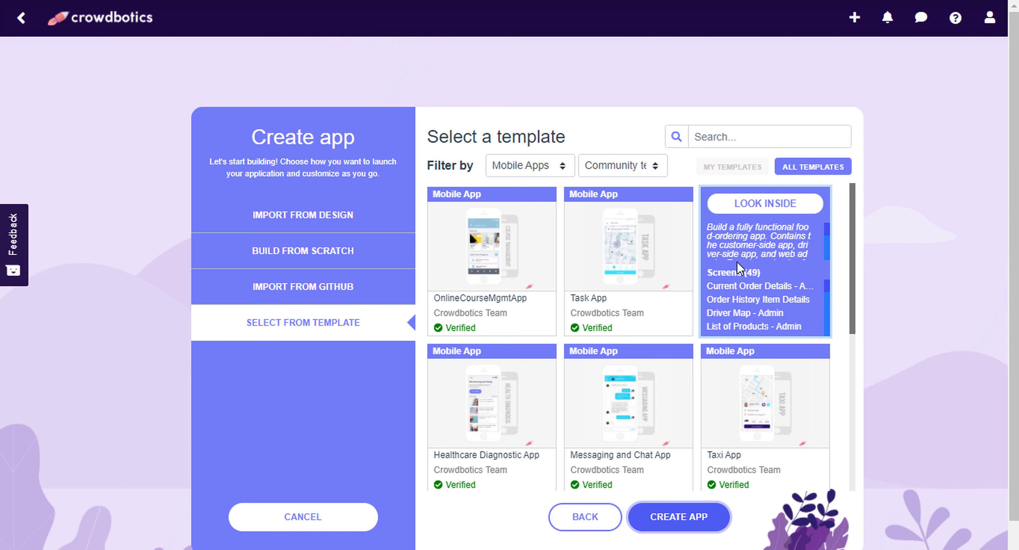
Step: Leave the app creation form and open the data models of the existing Test app
click(854, 19)
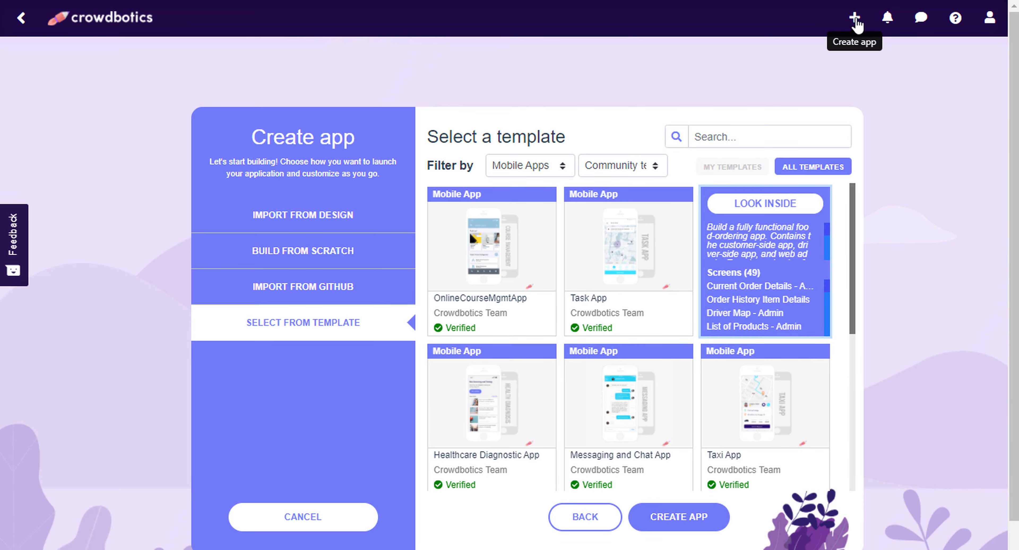
click(21, 18)
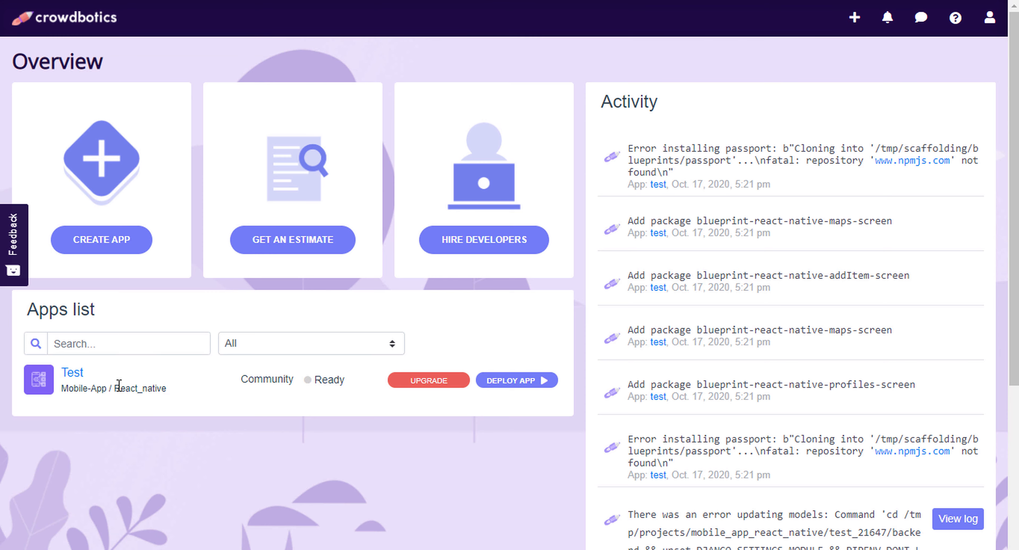
click(72, 372)
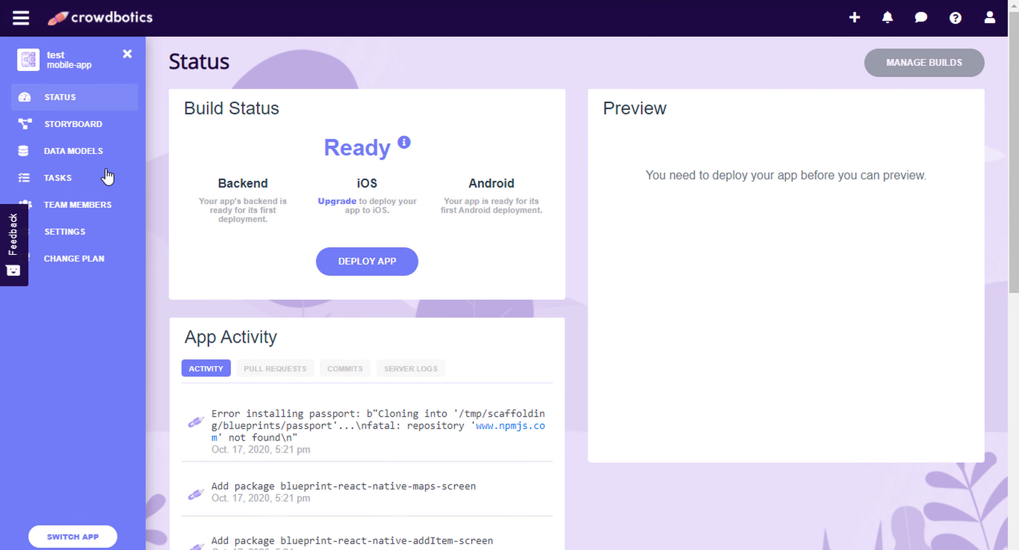
click(78, 152)
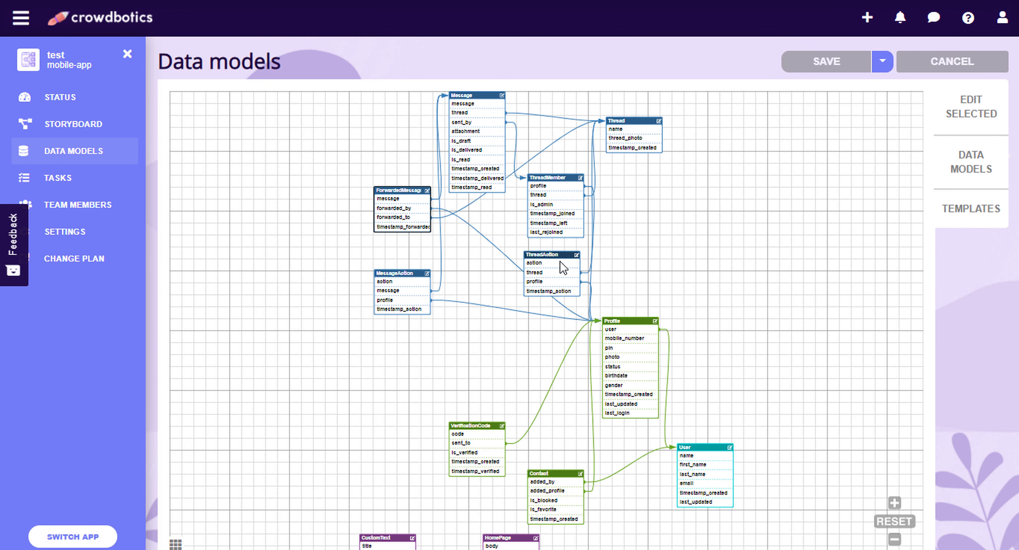
Step: Select the Message model and review its fields, the models list and the app templates on offer
click(467, 166)
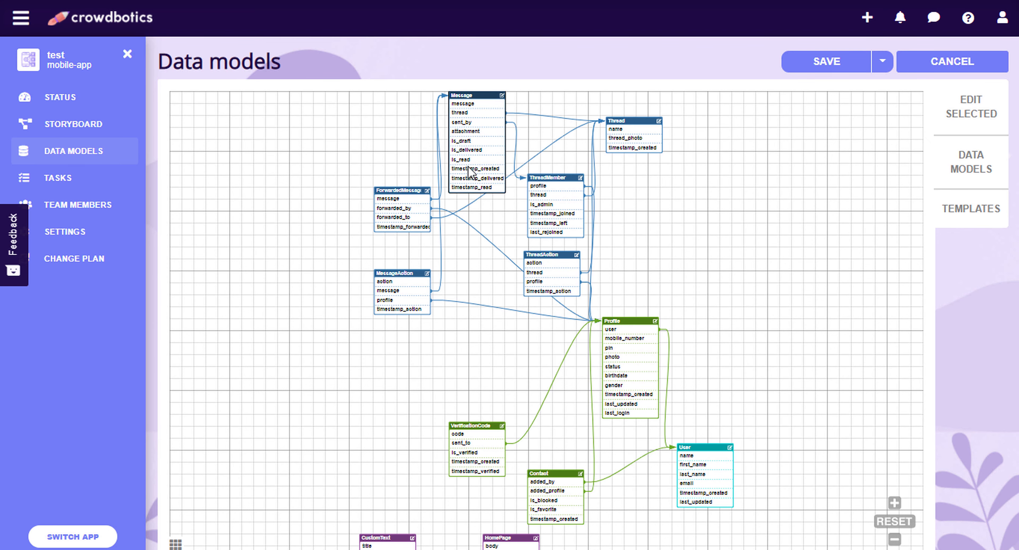
scroll(471, 193, down, 5)
scroll(471, 193, up, 5)
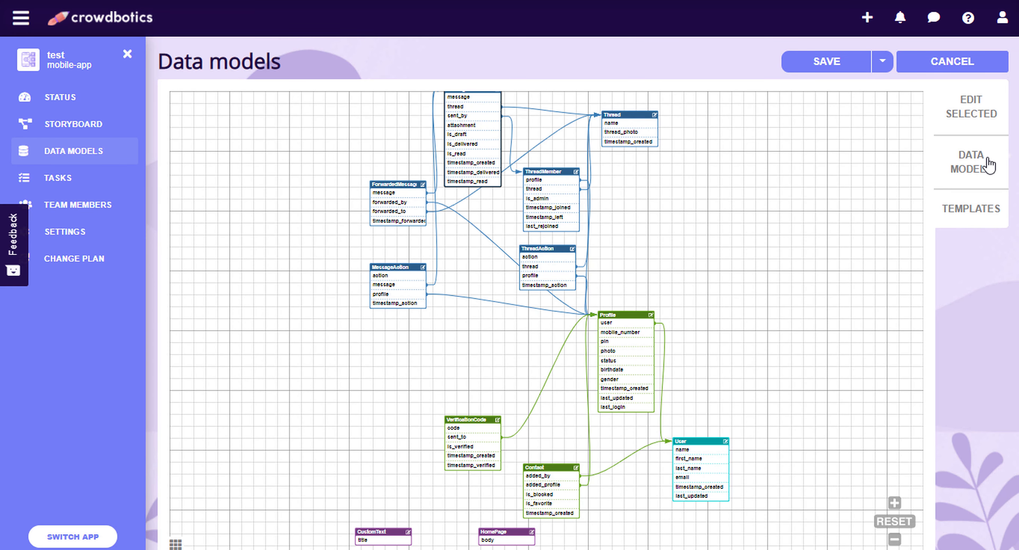
click(975, 107)
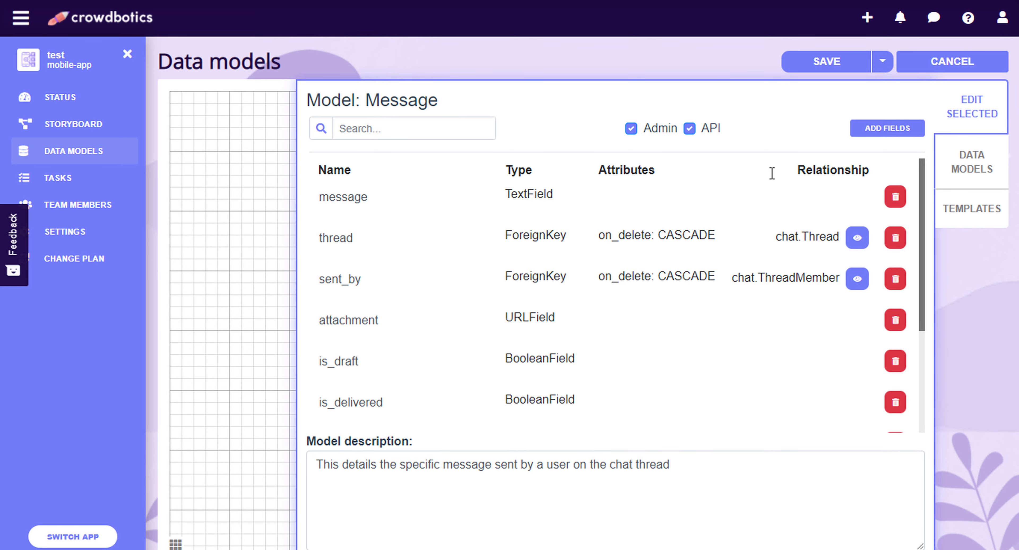
click(985, 170)
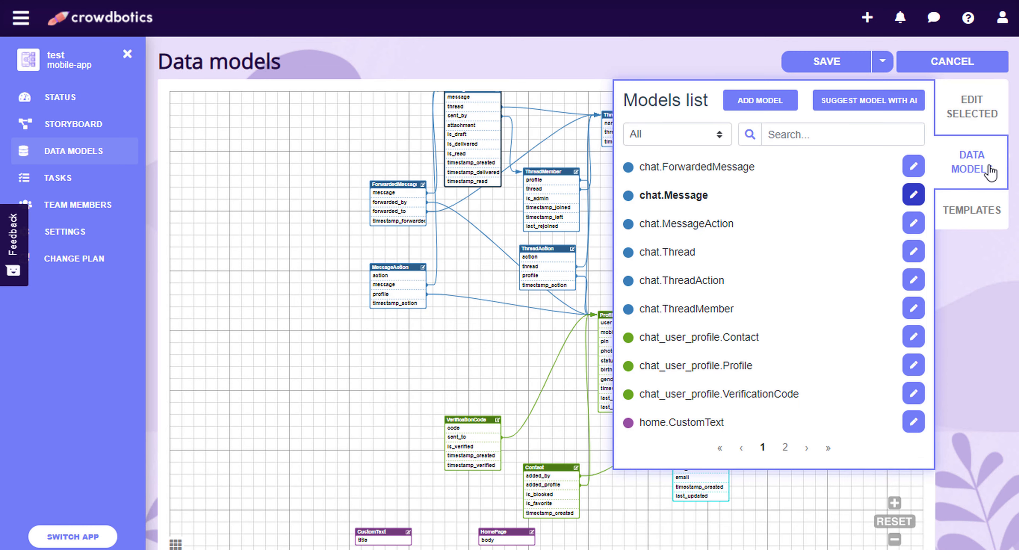
click(985, 211)
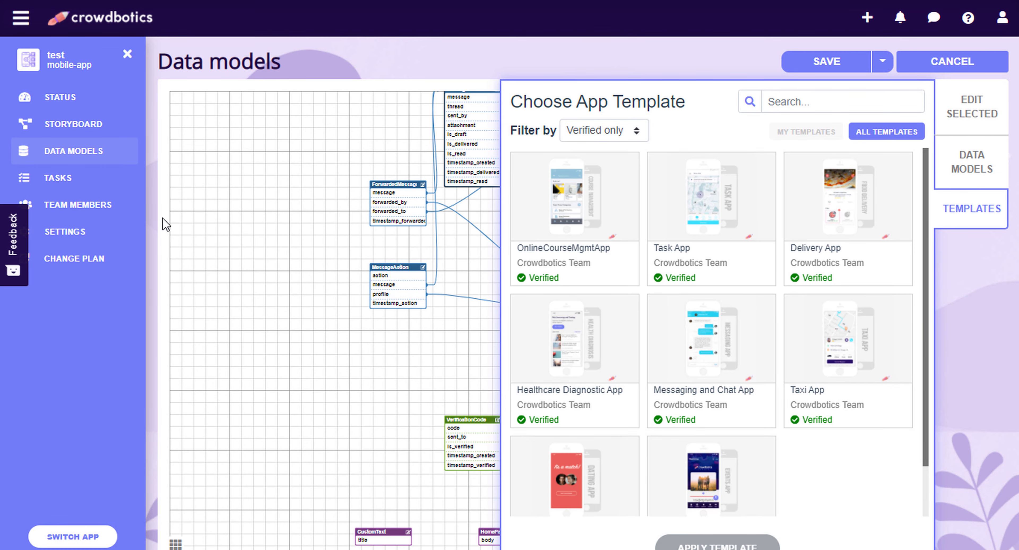
Step: Keep the data models page open and review the plan levels offered for the test app
click(69, 210)
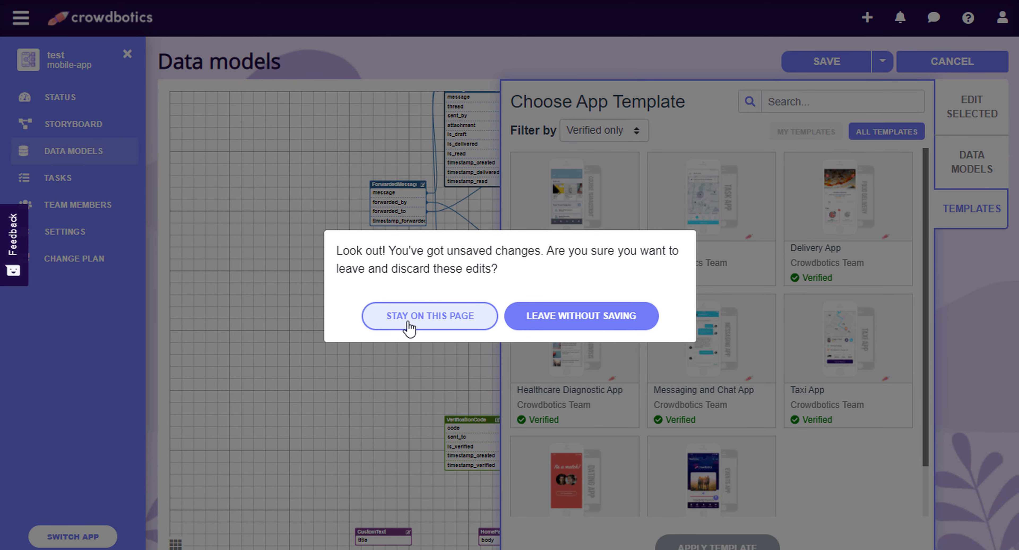
click(410, 327)
click(62, 260)
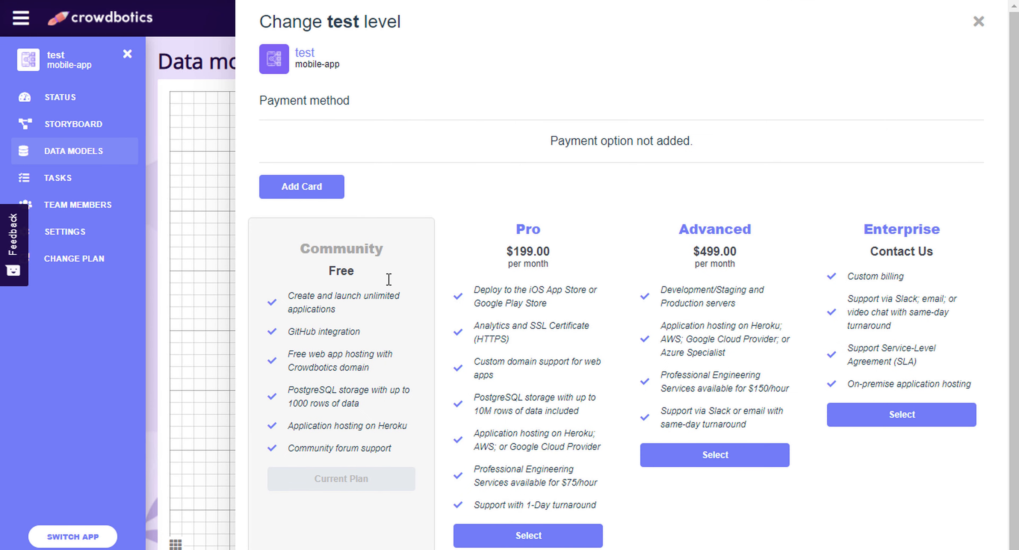
scroll(526, 326, down, 1)
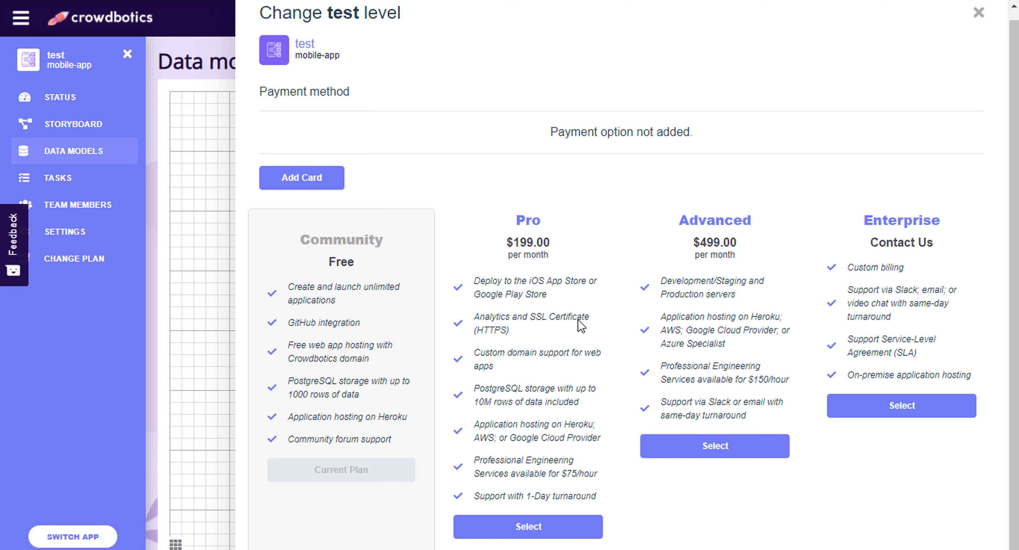
click(977, 12)
Step: Open the app's storyboard, discarding the unsaved data model edits, and inspect the User Profile screen
click(72, 126)
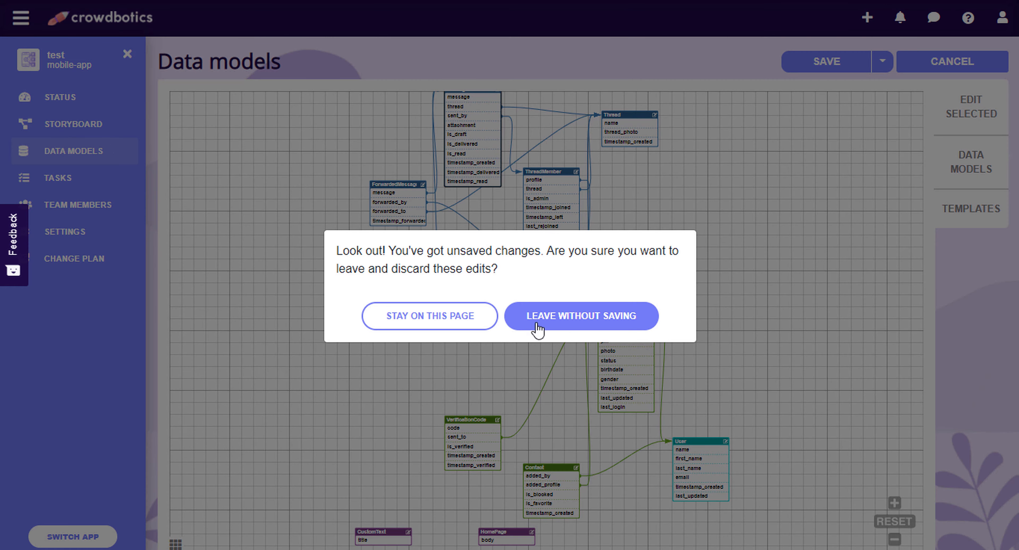
click(580, 318)
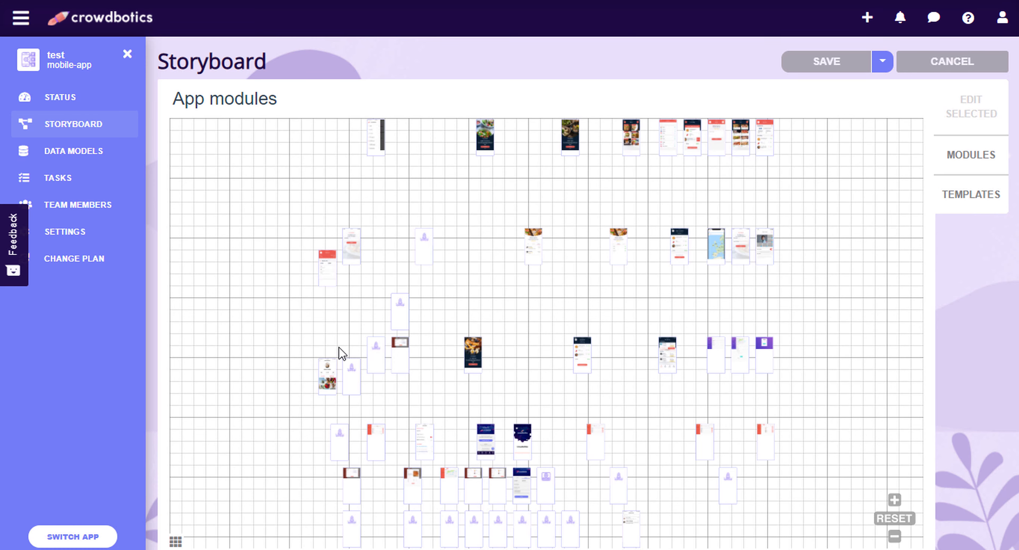
scroll(338, 346, up, 5)
click(302, 461)
scroll(303, 461, up, 5)
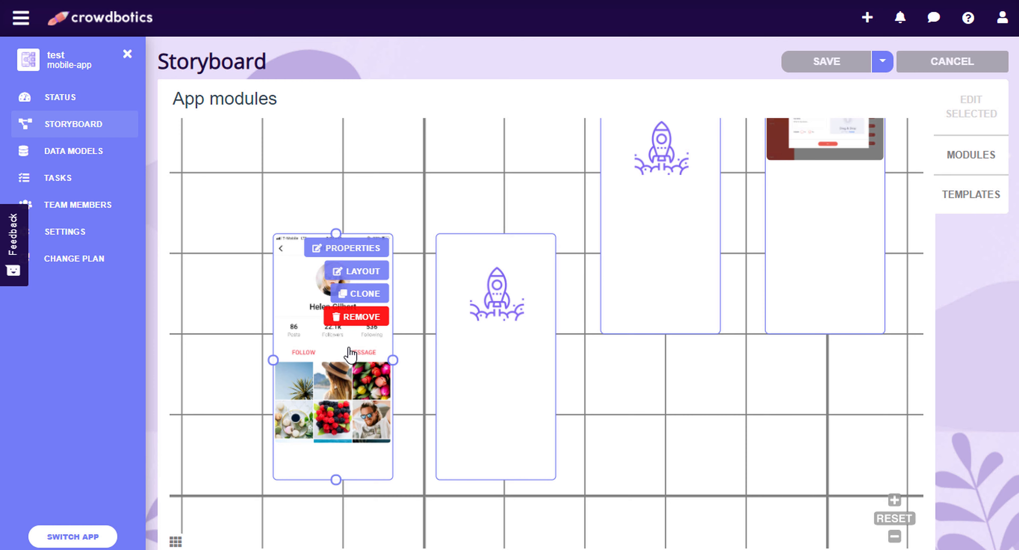
click(420, 360)
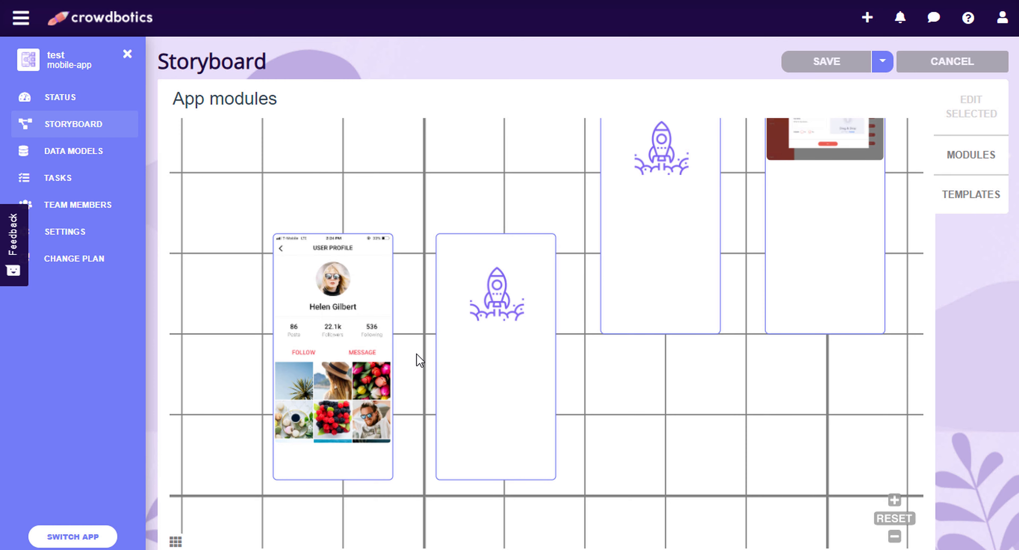
click(356, 378)
scroll(358, 375, down, 3)
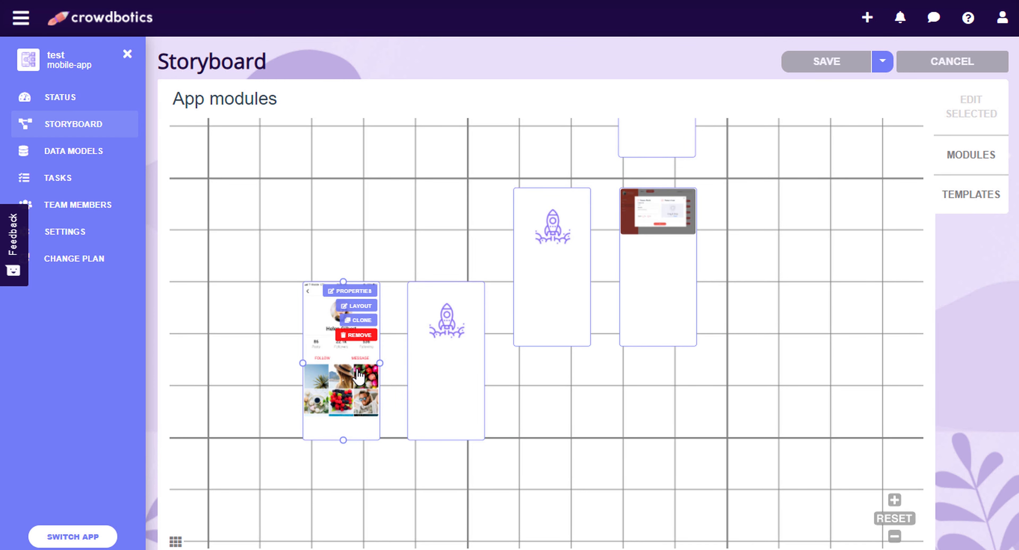
Step: Look over the other screens across the storyboard and wait for the unresponsive page to recover
scroll(426, 340, down, 4)
scroll(427, 323, up, 1)
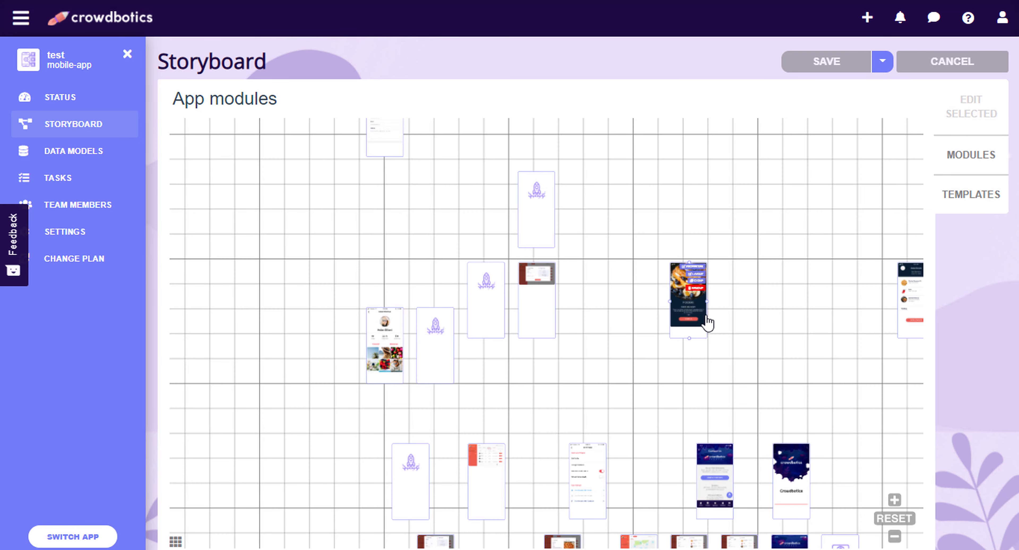
scroll(610, 315, down, 1)
drag(684, 378, 582, 173)
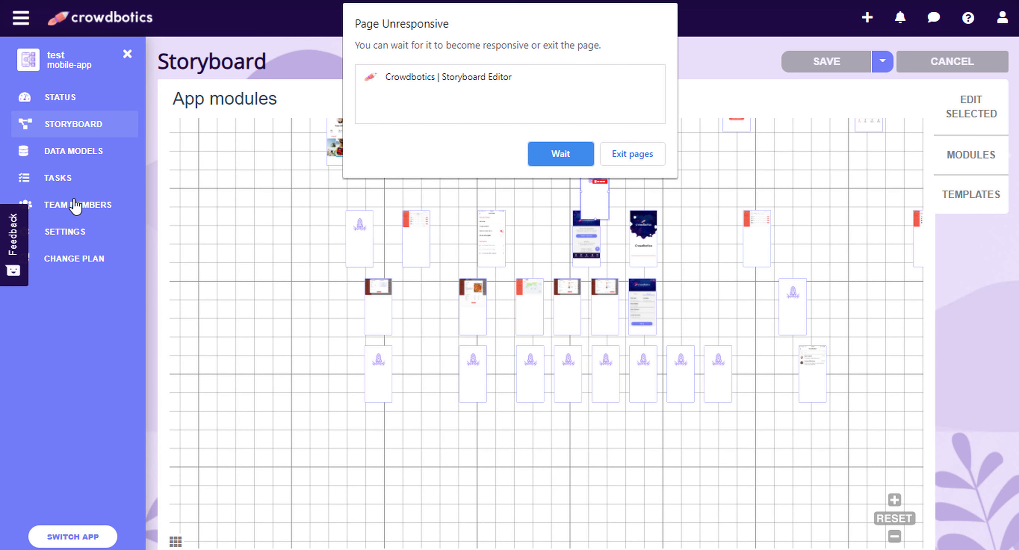
click(561, 154)
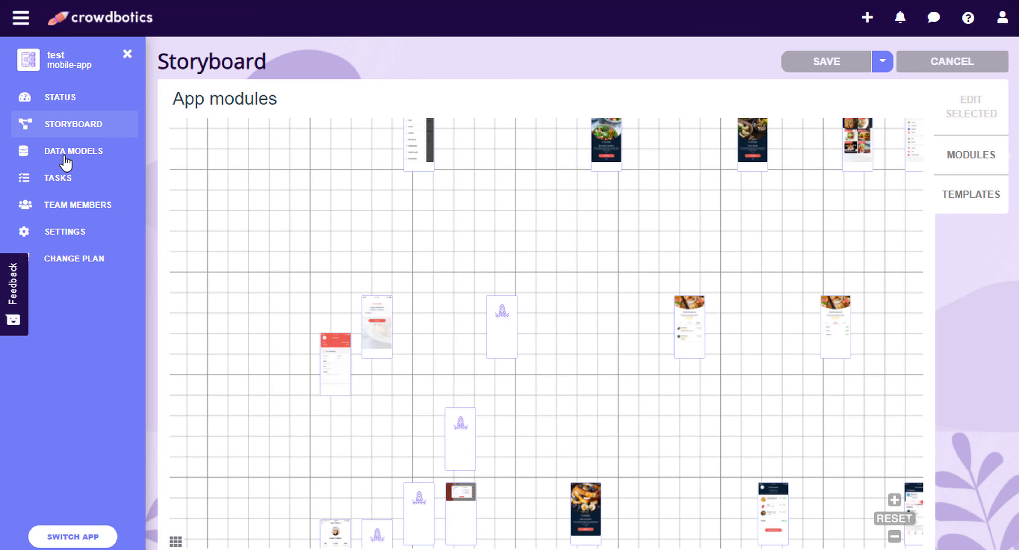
Step: Select the Checkout screen in the storyboard and clone it
scroll(345, 329, up, 5)
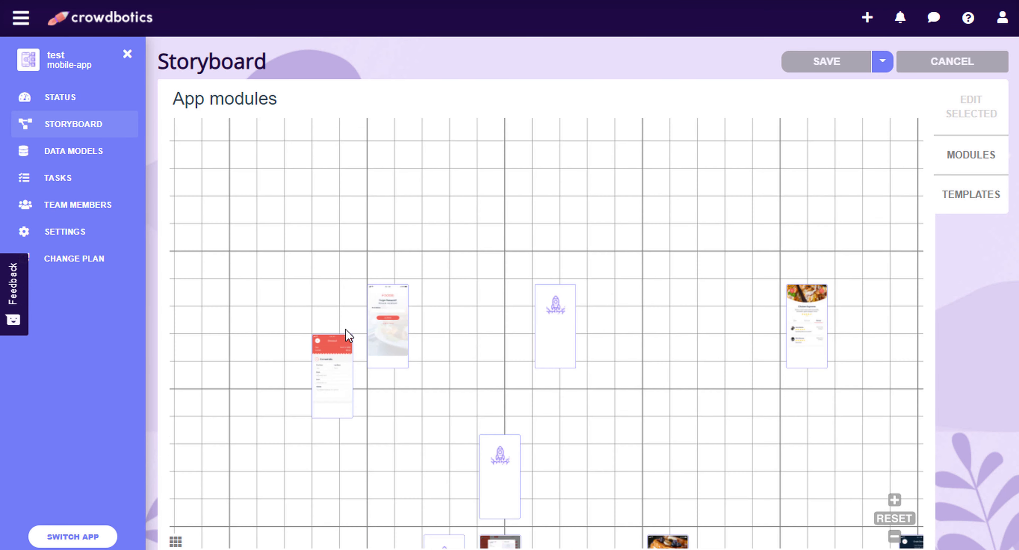
scroll(291, 356, up, 4)
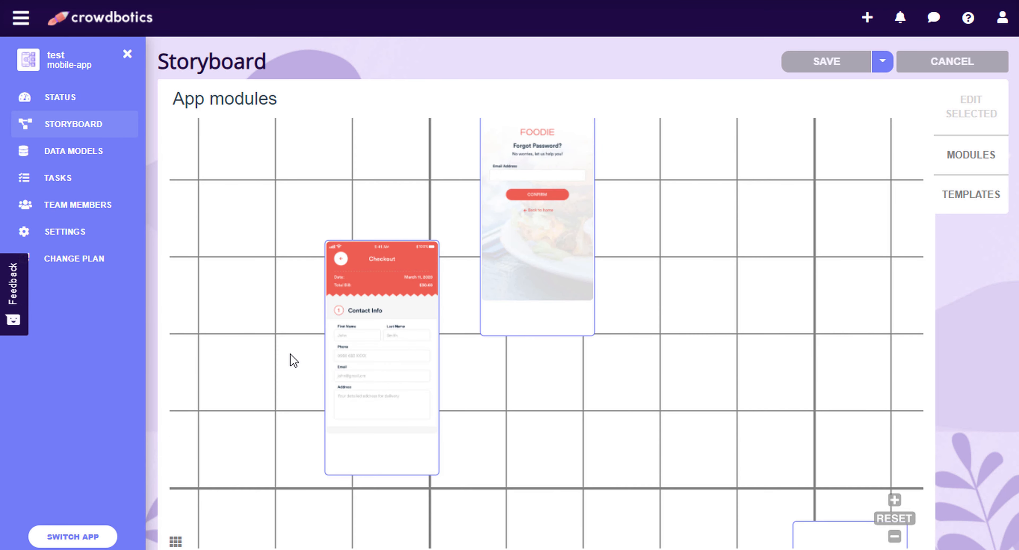
click(400, 279)
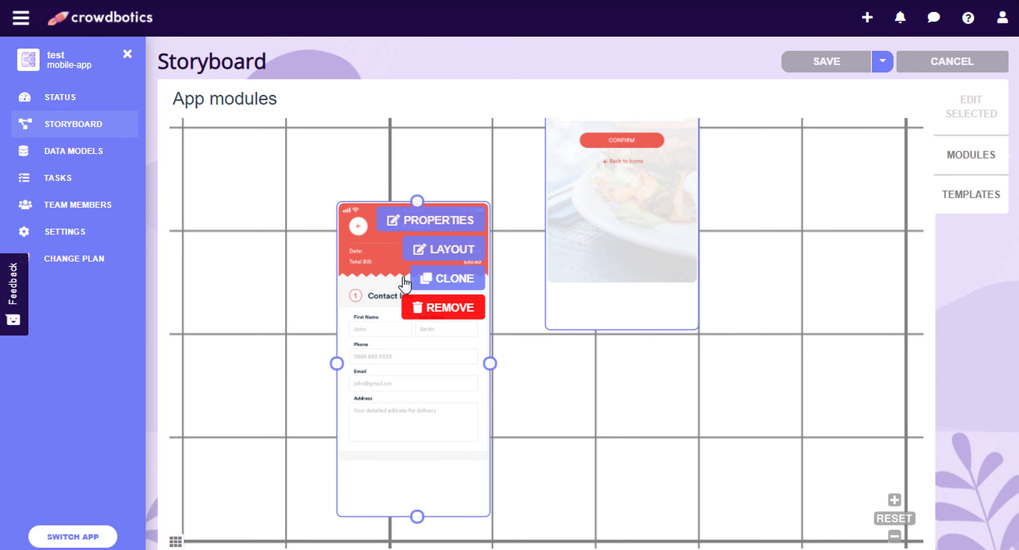
scroll(401, 279, up, 2)
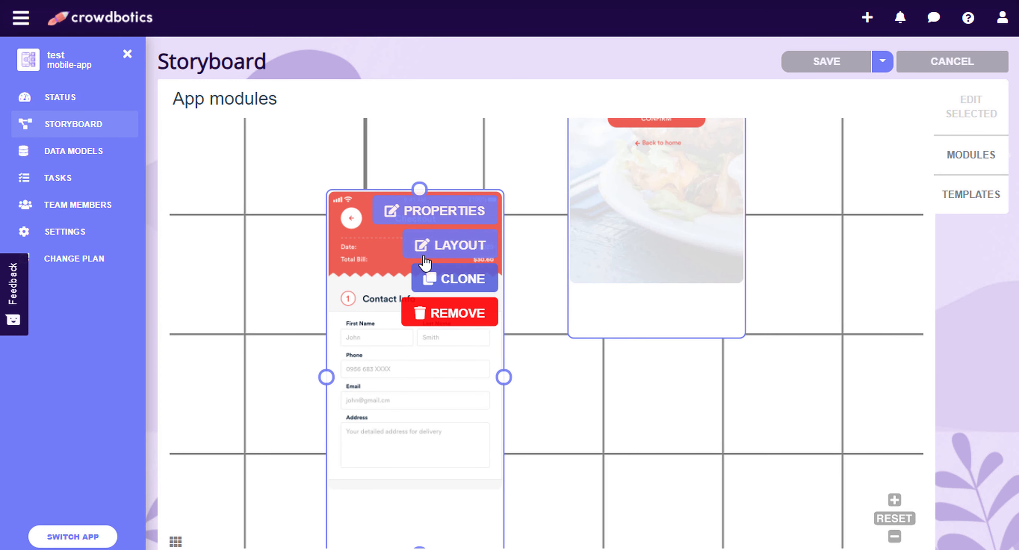
click(429, 282)
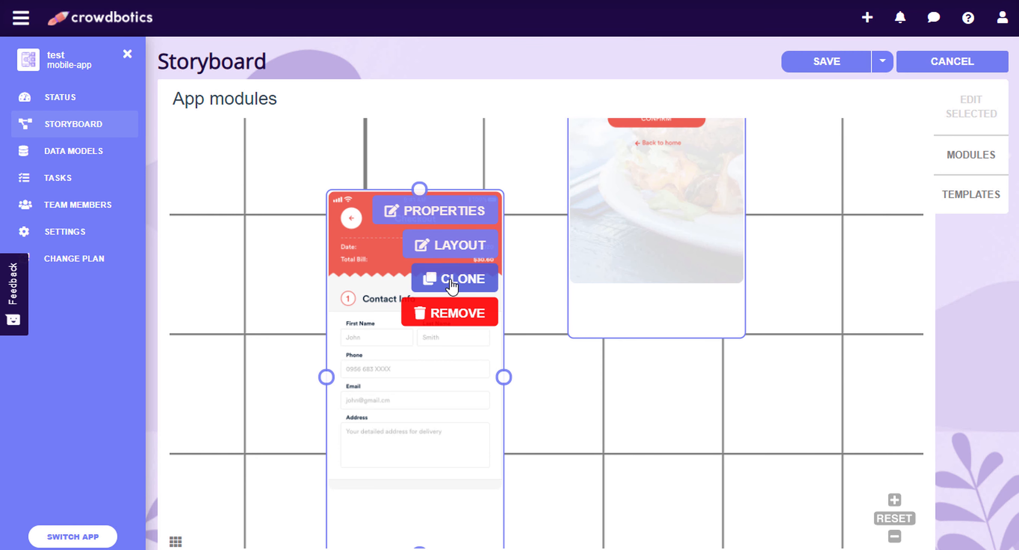
Step: Connect the Checkout screen to the Forgot Password screen with a link arrow in the storyboard
click(570, 296)
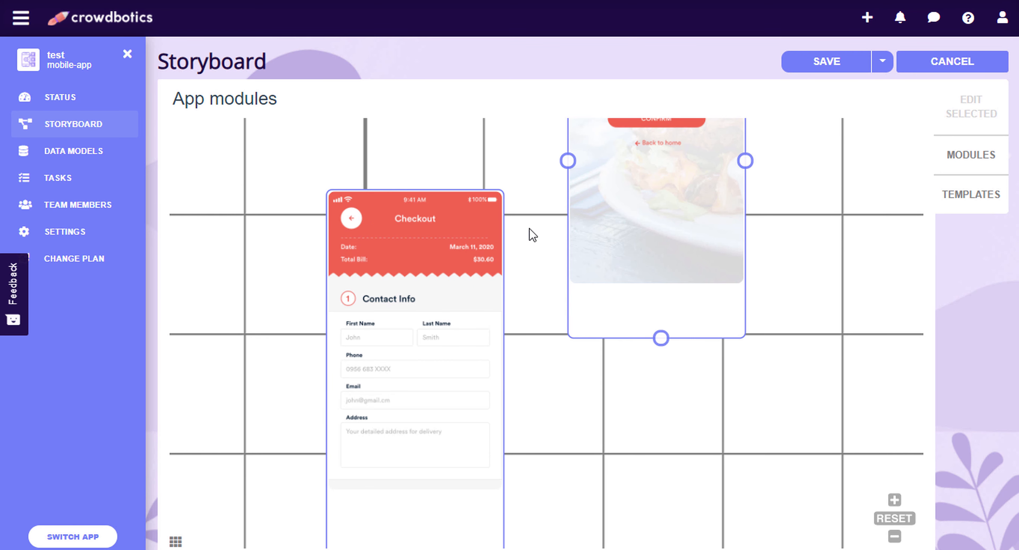
click(496, 357)
mouse_move(509, 387)
mouse_down()
mouse_move(526, 347)
mouse_move(390, 481)
mouse_up()
mouse_move(307, 281)
drag(306, 280, 298, 334)
click(297, 334)
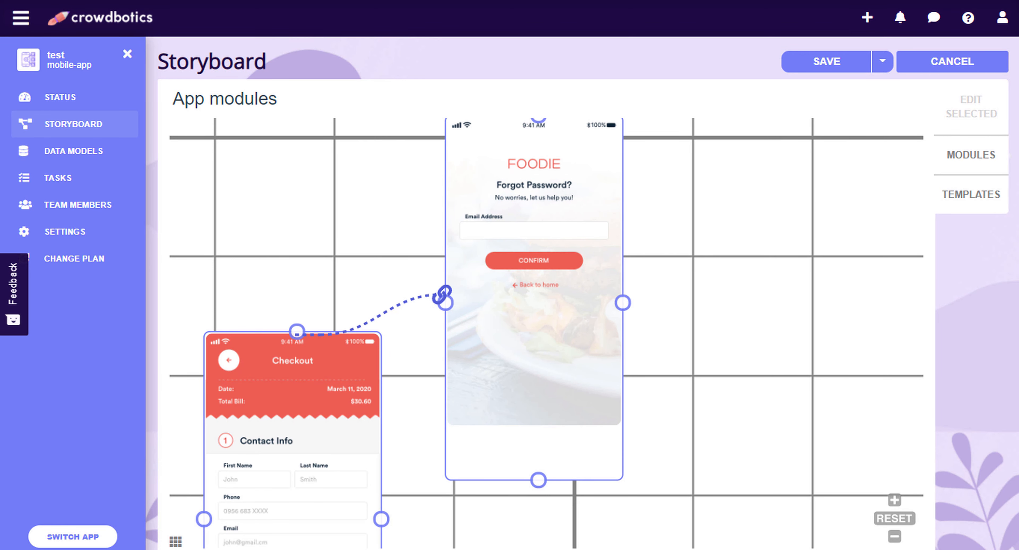
drag(444, 293, 445, 303)
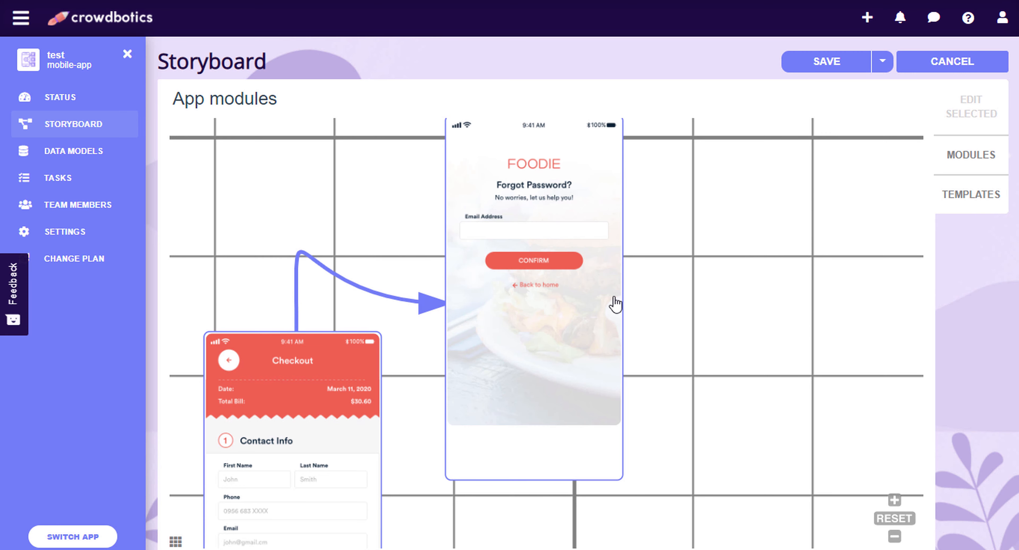
Step: Look over the food-ordering screens across the storyboard and enlarge the page view to 110%
mouse_move(468, 282)
scroll(452, 334, down, 3)
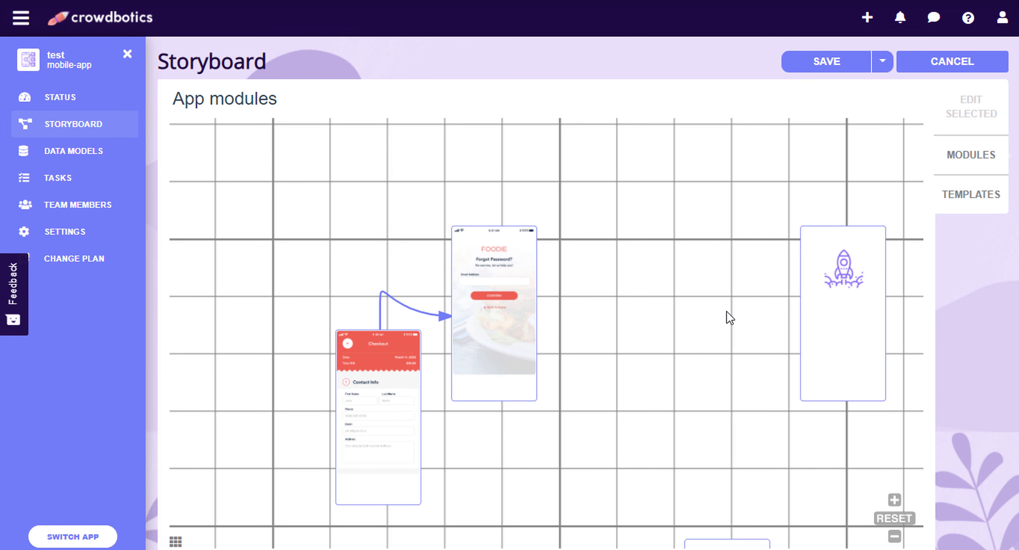
scroll(589, 348, up, 1)
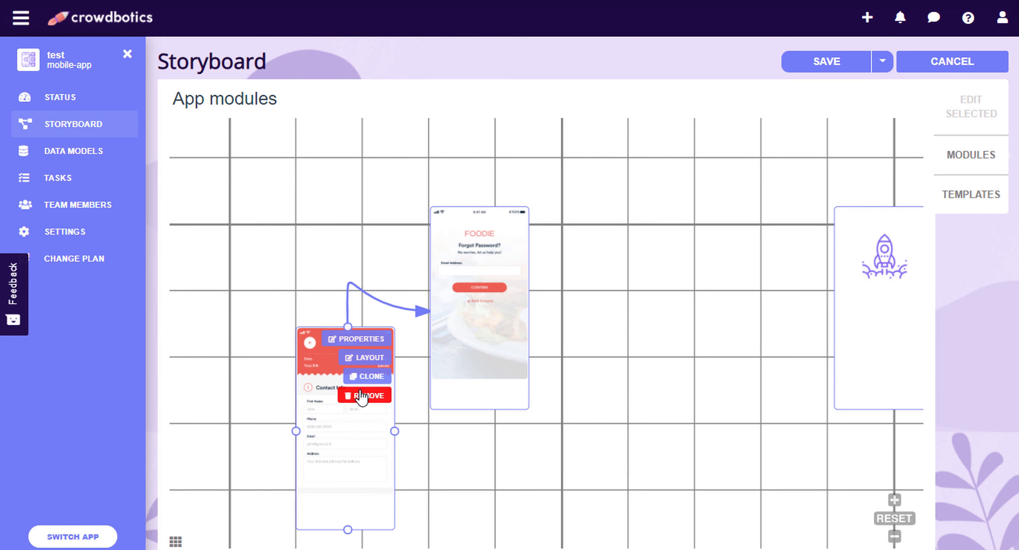
scroll(429, 374, down, 3)
mouse_move(674, 345)
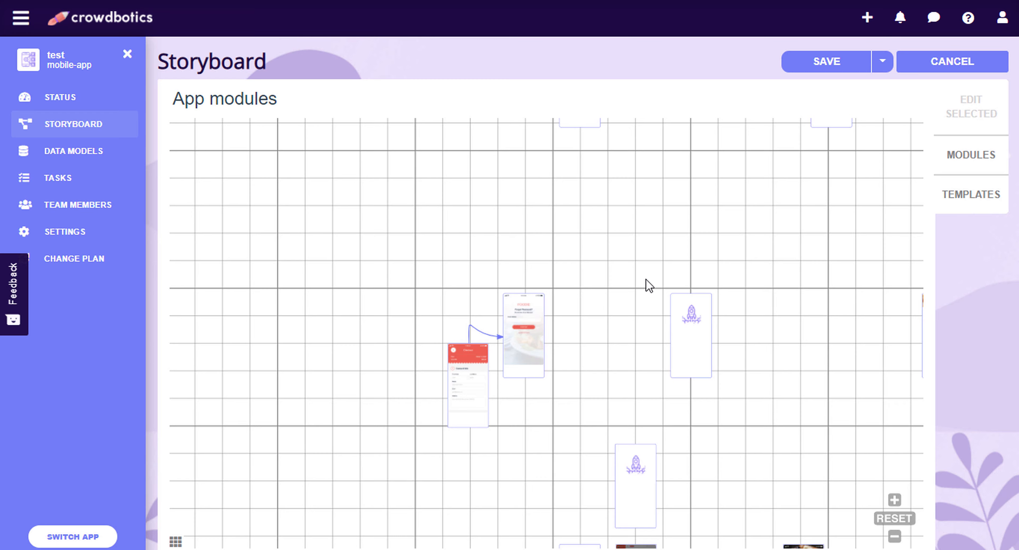
scroll(642, 284, down, 2)
drag(607, 270, 436, 322)
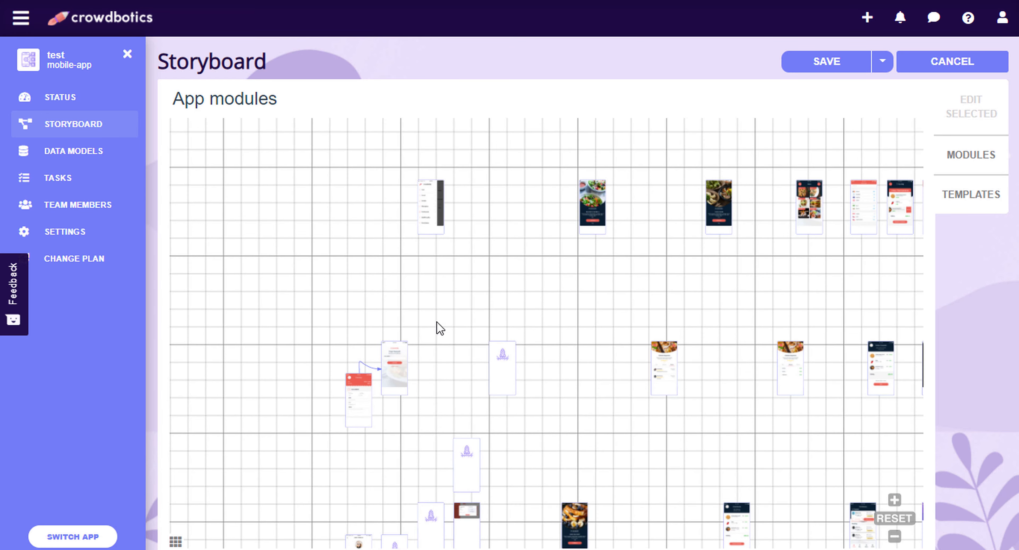
drag(763, 262, 548, 334)
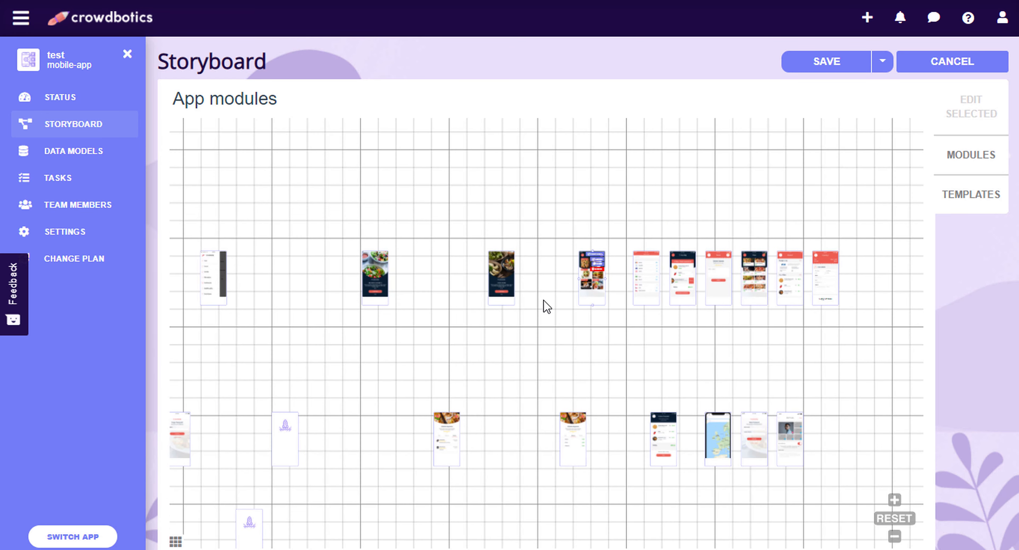
scroll(348, 284, up, 3)
scroll(403, 284, up, 1)
drag(325, 294, 761, 366)
scroll(414, 386, up, 3)
drag(669, 345, 352, 352)
drag(842, 351, 403, 284)
key(ctrl+plus)
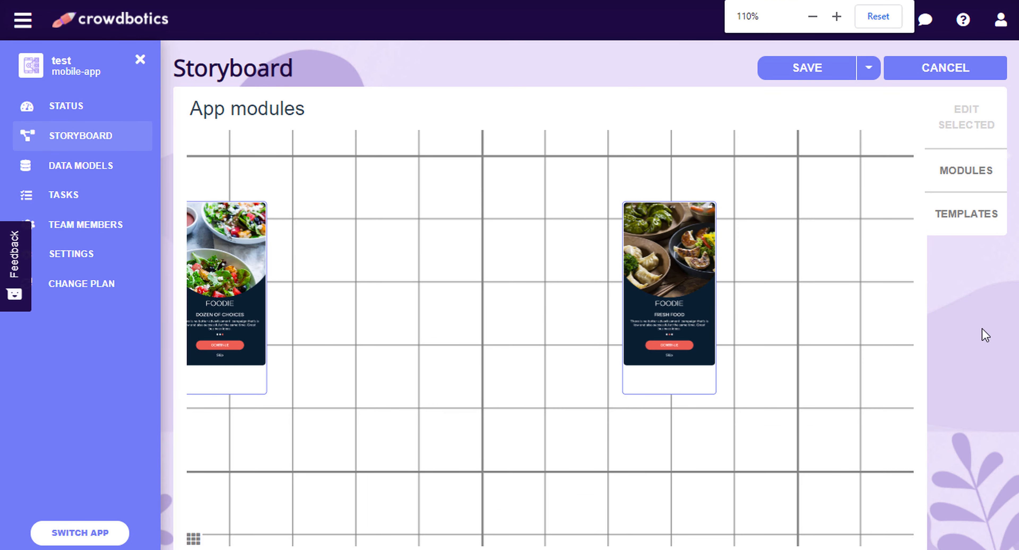
Step: Remove the Your Bag screen from the storyboard and confirm the deletion
scroll(804, 347, down, 1)
scroll(803, 347, down, 1)
drag(773, 314, 470, 306)
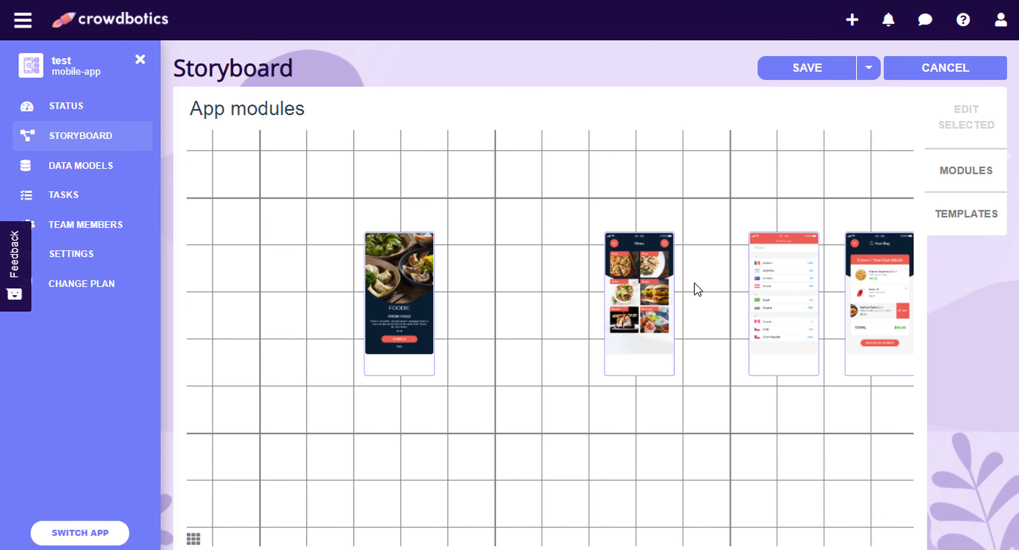
drag(717, 299, 545, 296)
scroll(572, 296, up, 3)
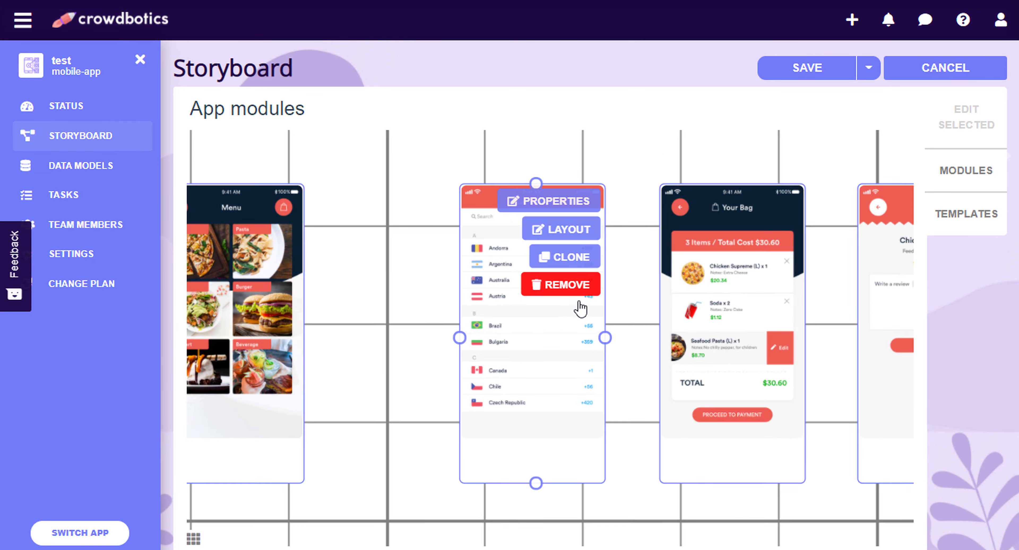
mouse_move(753, 282)
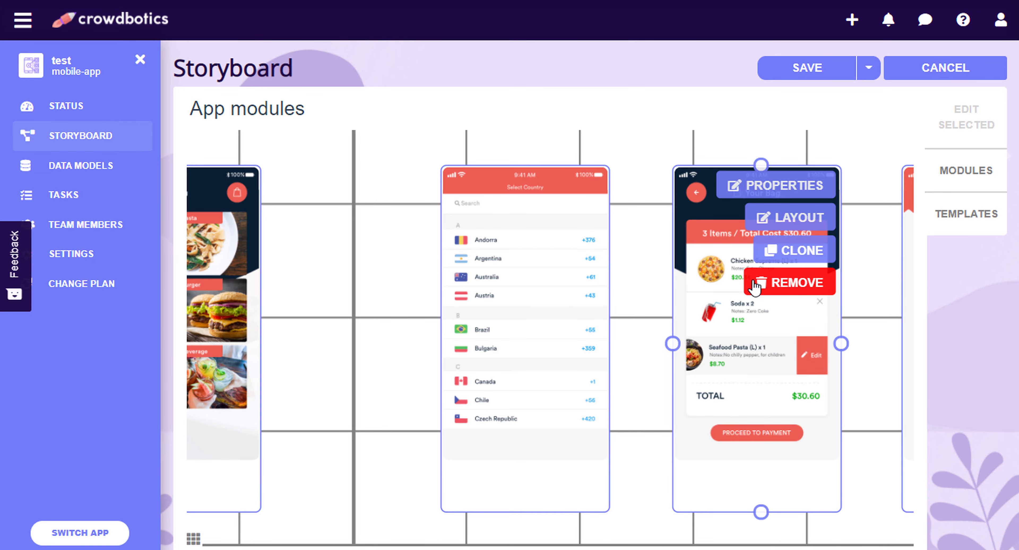
click(796, 283)
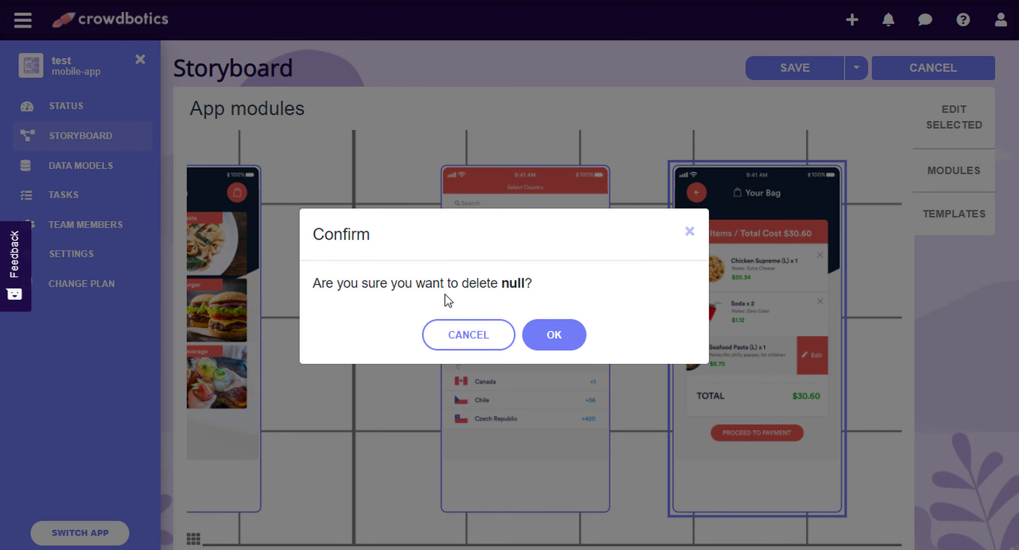
click(537, 343)
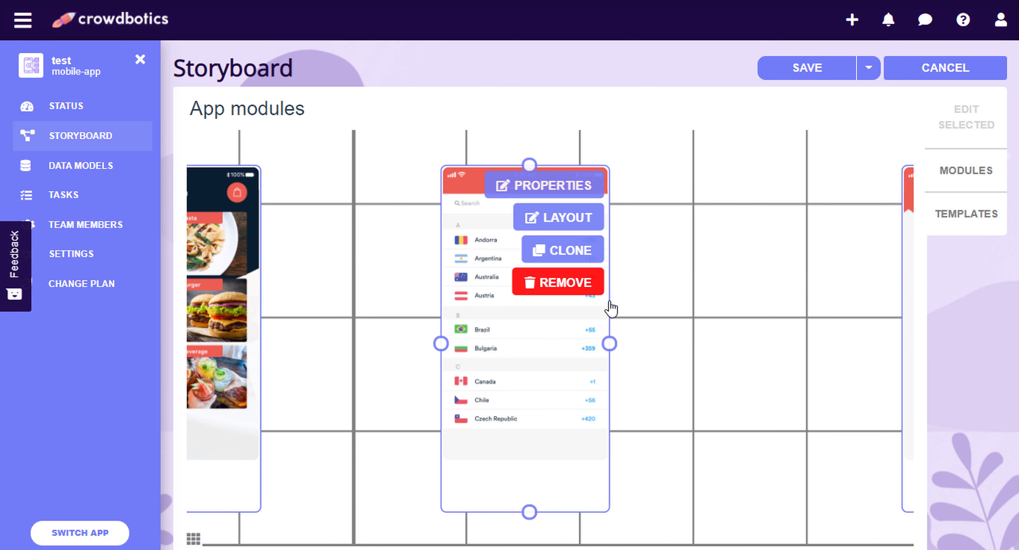
Step: Remove the Select Country screen beside the Menu screen and confirm its deletion
scroll(616, 297, down, 2)
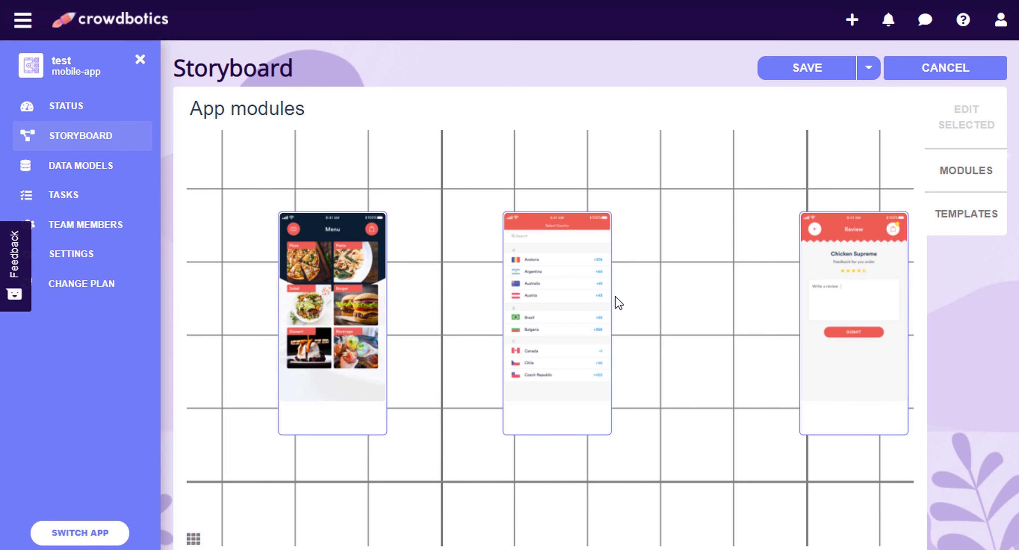
mouse_move(545, 320)
click(592, 290)
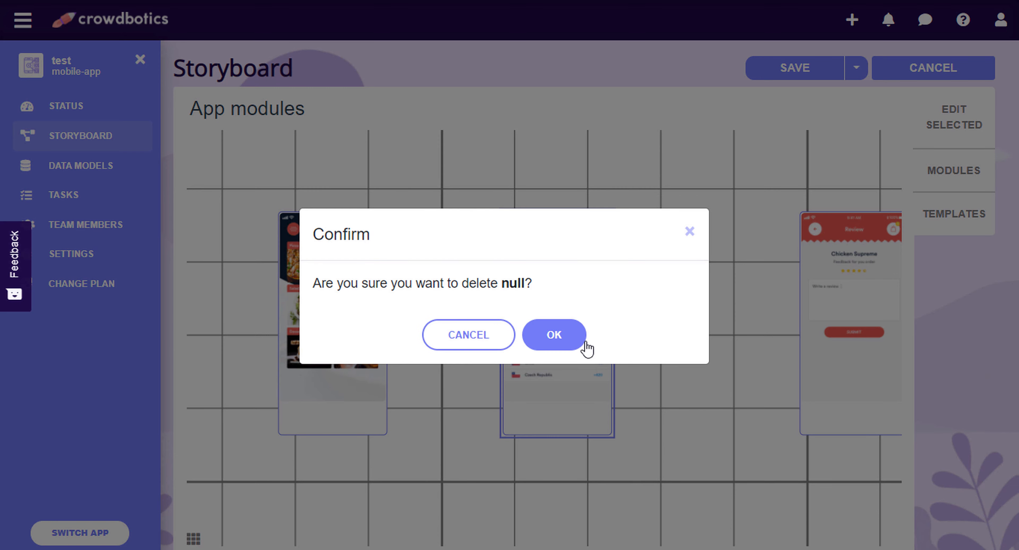
click(569, 341)
scroll(547, 314, down, 2)
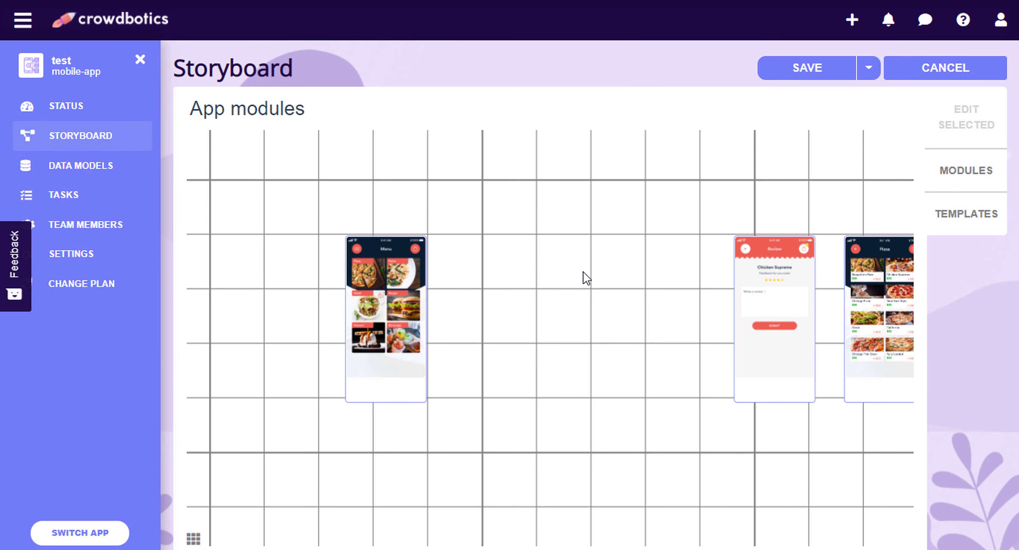
mouse_move(582, 278)
mouse_down()
mouse_move(443, 300)
mouse_move(374, 276)
mouse_up()
mouse_move(629, 316)
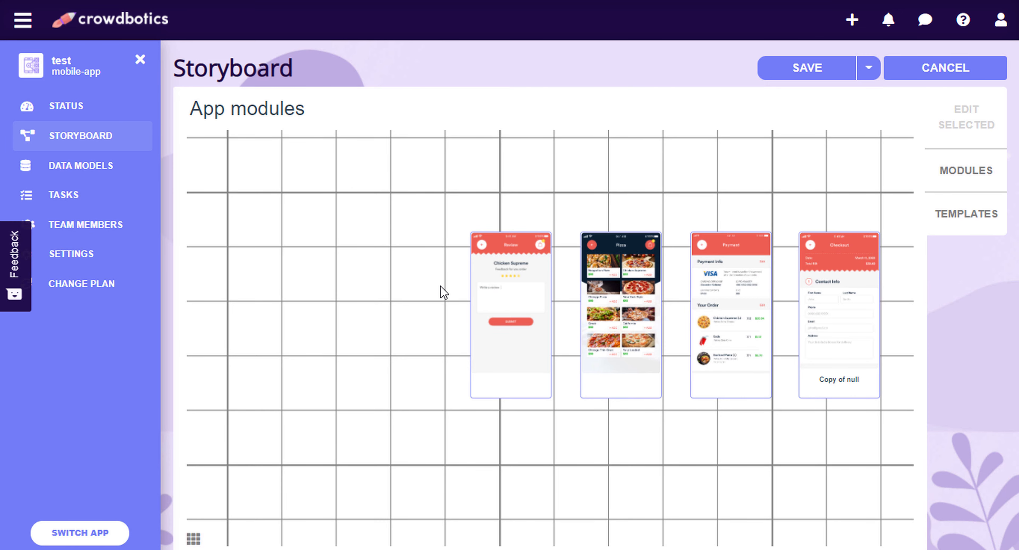
mouse_move(514, 257)
click(530, 290)
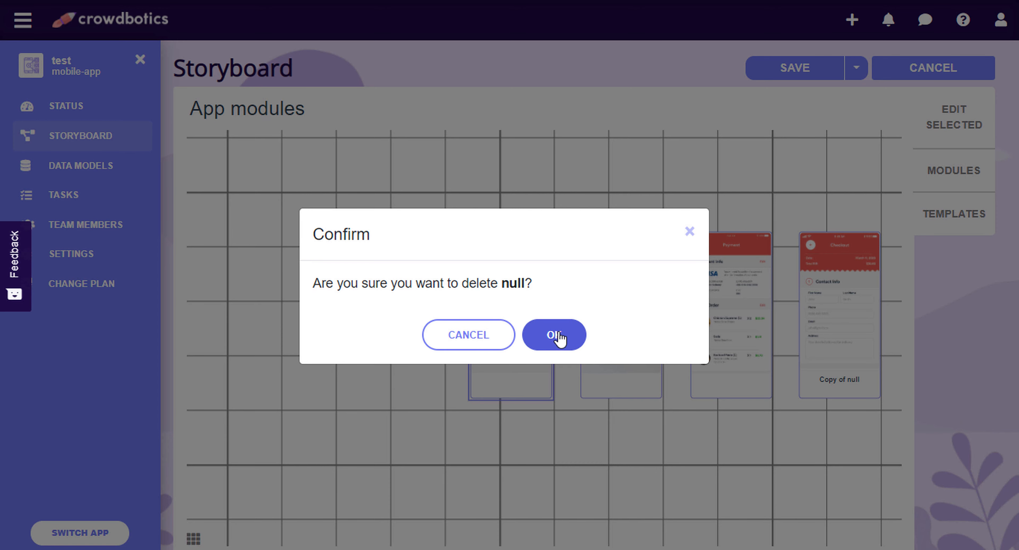
click(692, 230)
Step: Move the Payment screen to the left of the Review screen and select it
drag(719, 312, 389, 311)
scroll(399, 296, up, 3)
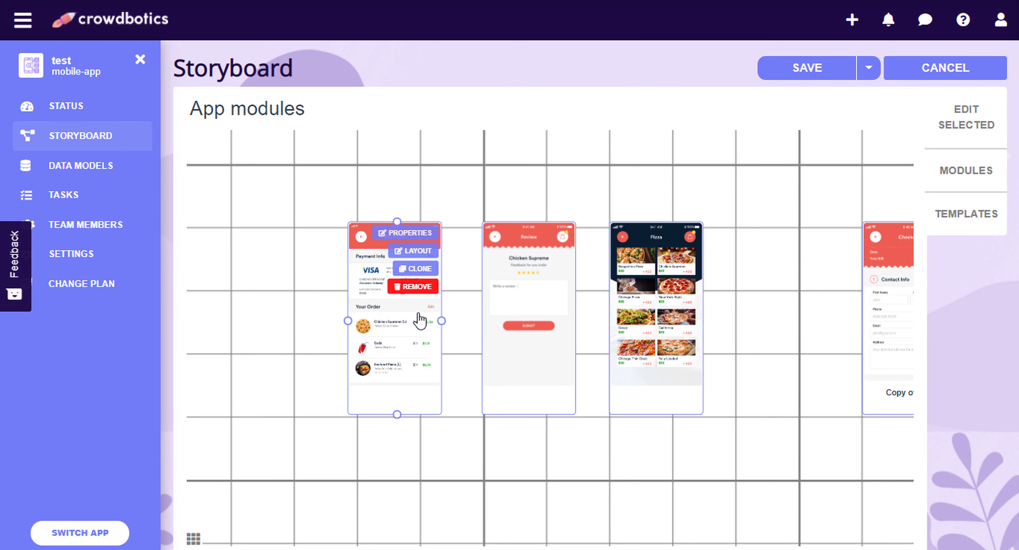
click(437, 330)
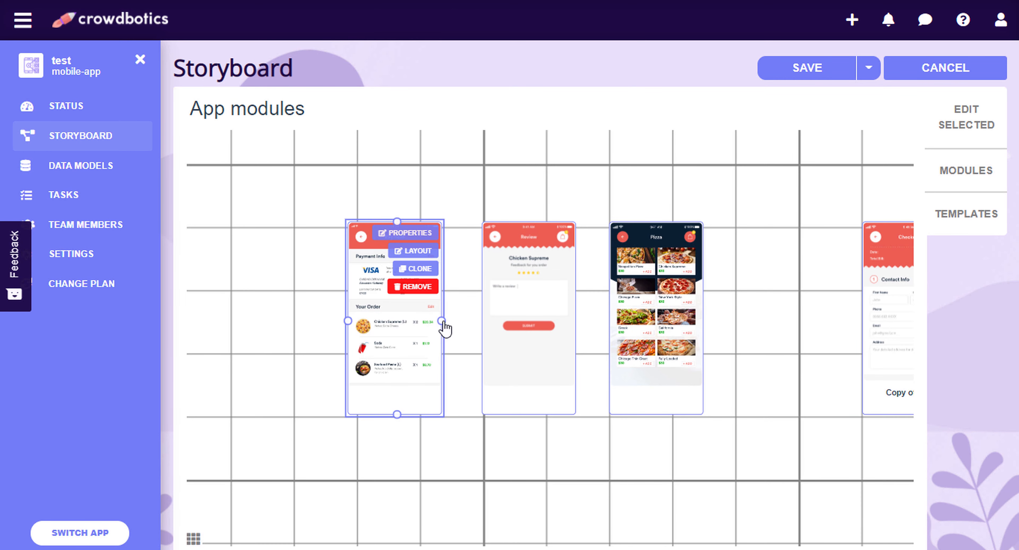
scroll(541, 307, down, 3)
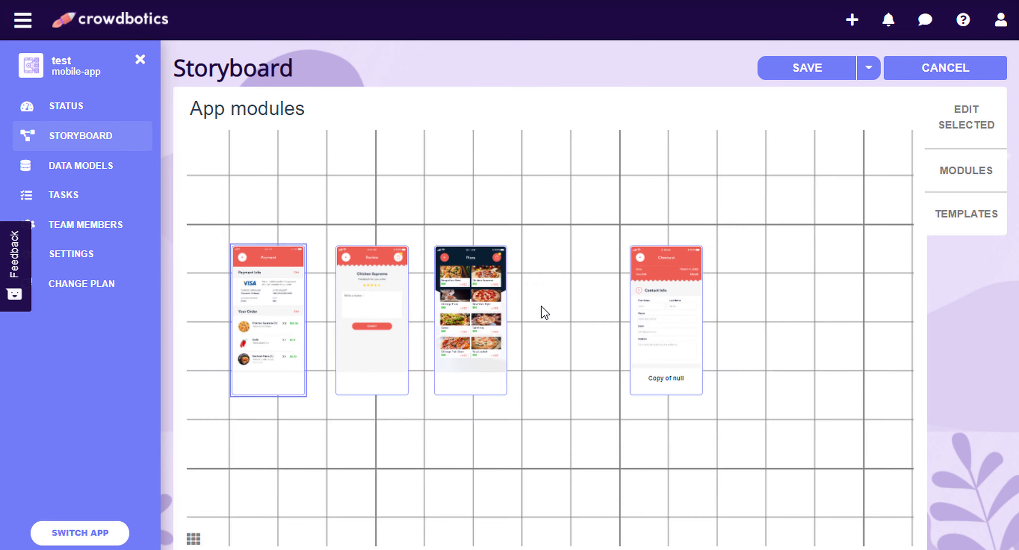
scroll(576, 349, down, 5)
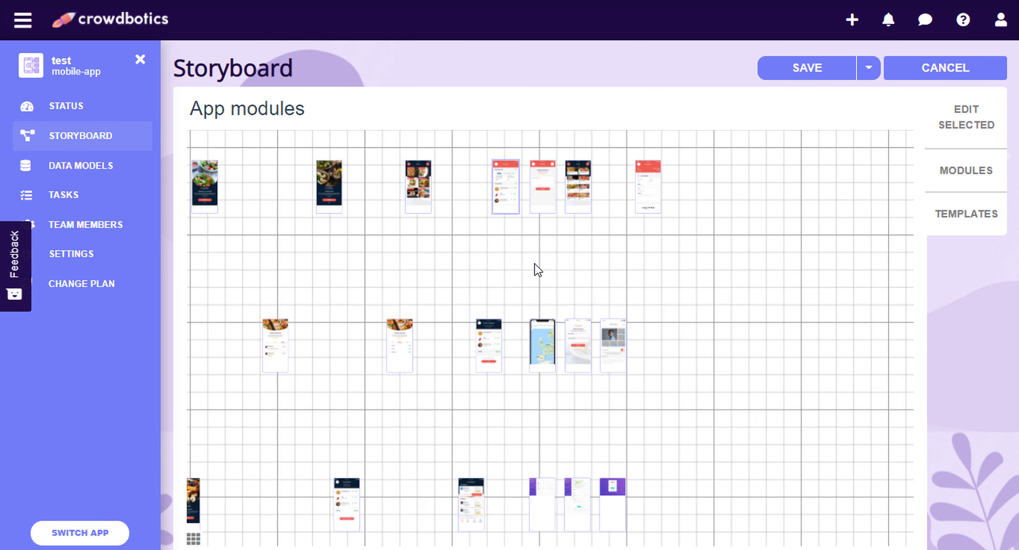
scroll(558, 367, up, 8)
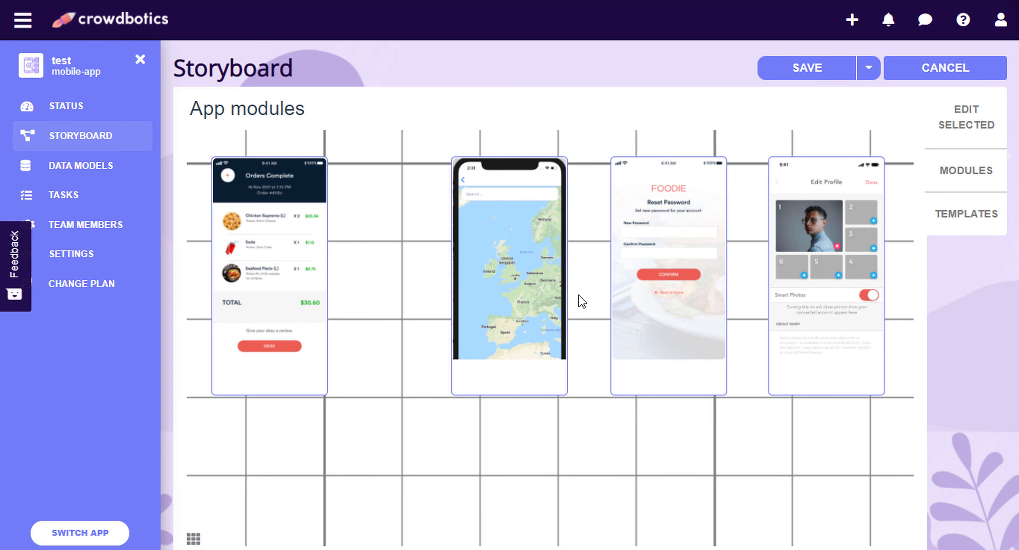
scroll(605, 287, down, 3)
scroll(629, 288, down, 2)
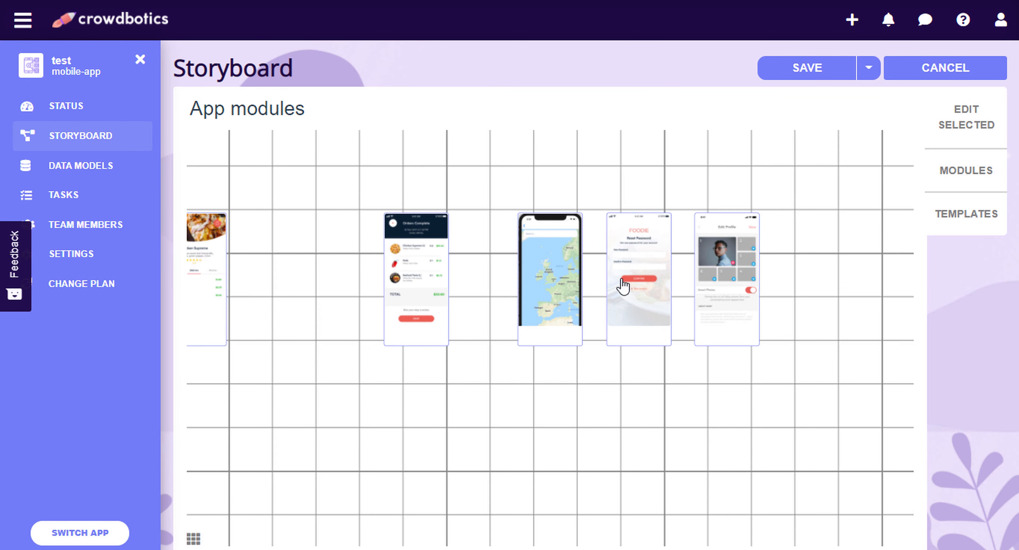
Step: Open the catalogue of modules that can be added and browse the verified ones
click(977, 175)
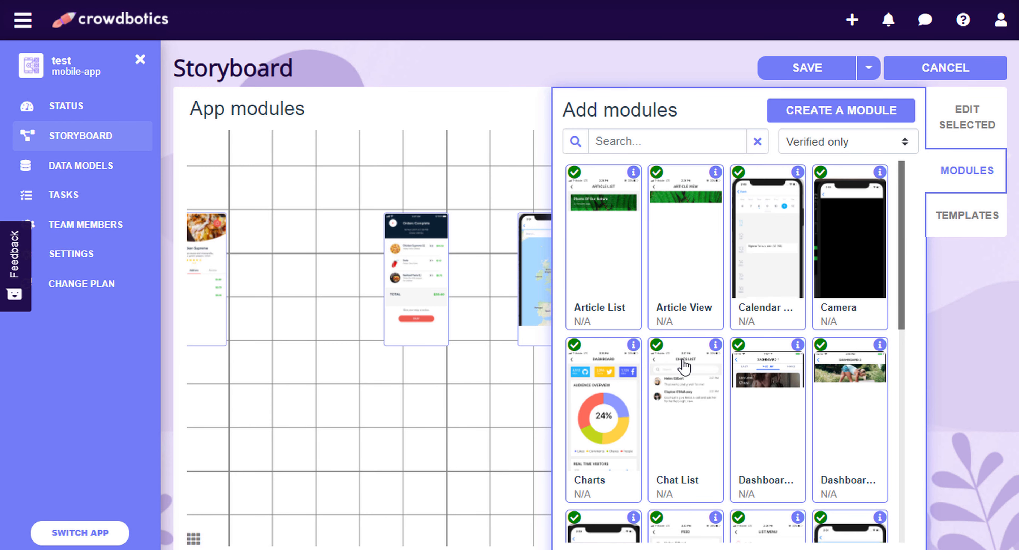
scroll(680, 364, down, 7)
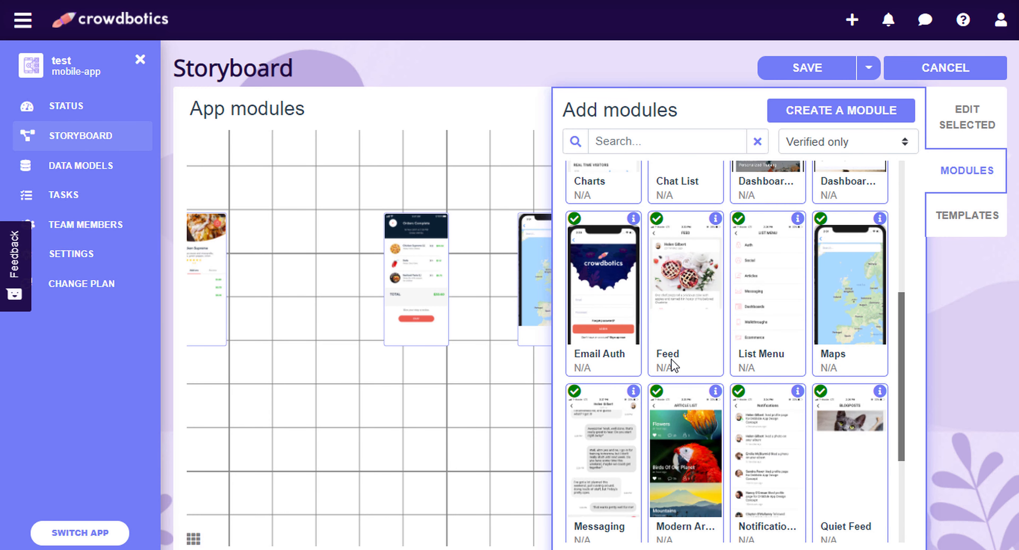
scroll(668, 360, up, 7)
click(646, 139)
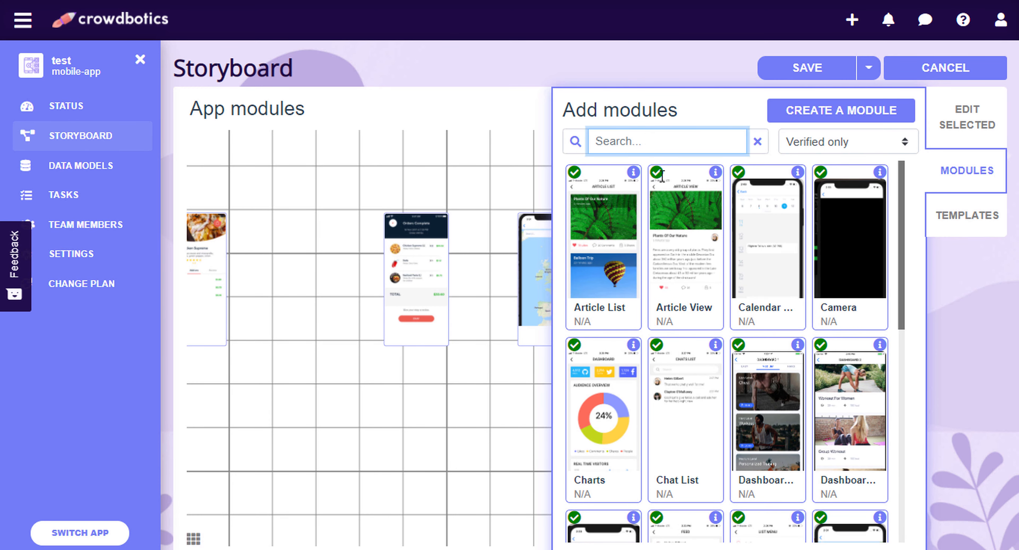
scroll(658, 298, down, 10)
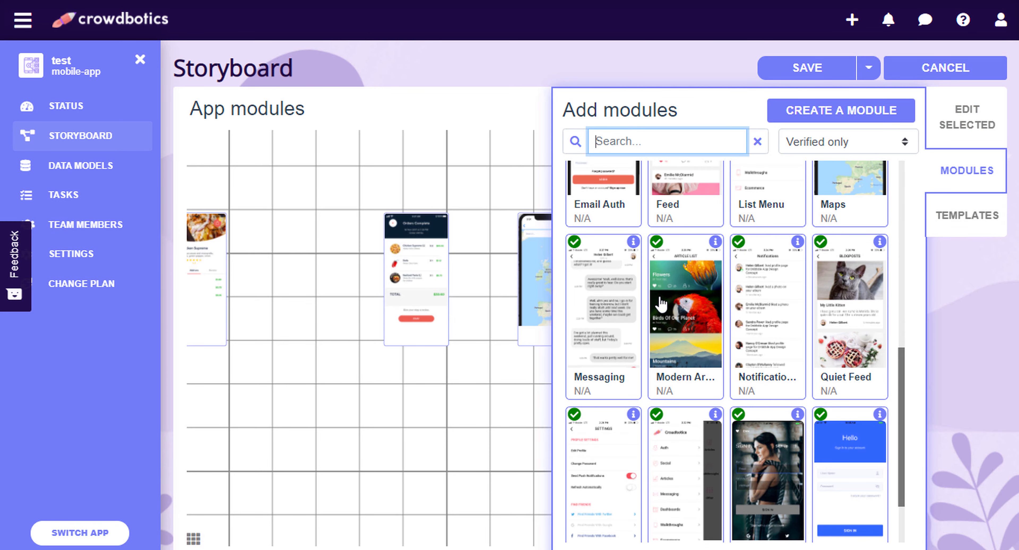
scroll(660, 304, down, 2)
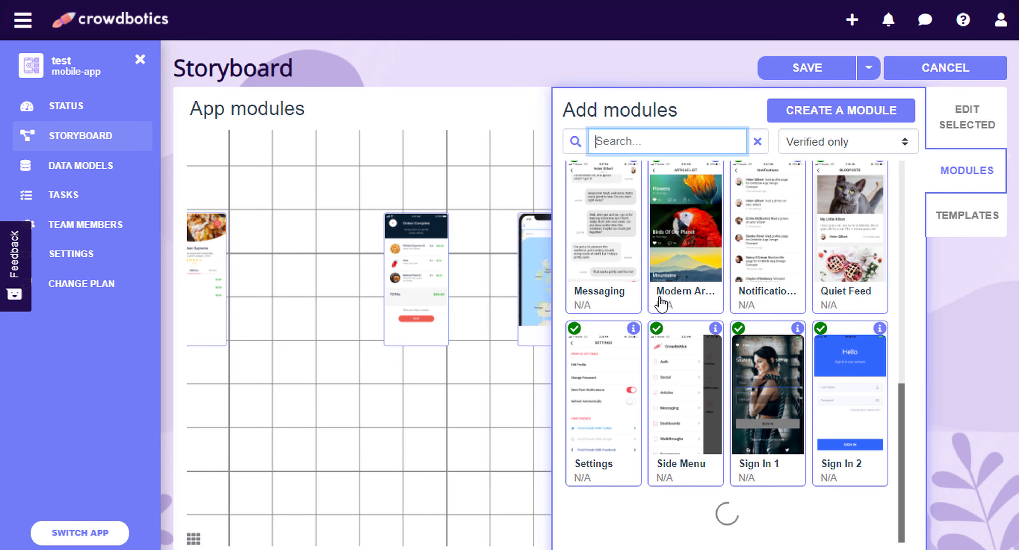
scroll(660, 304, up, 4)
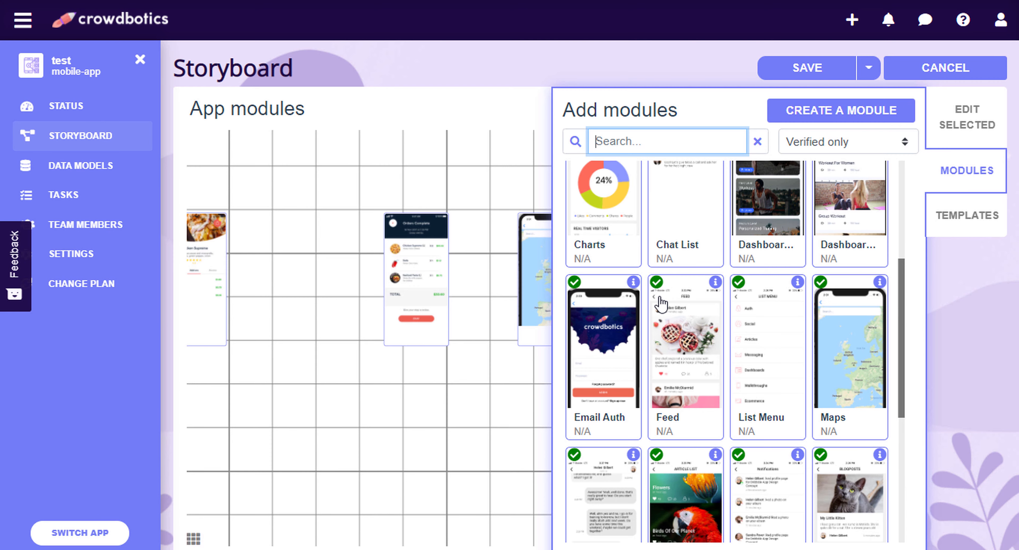
Step: Search the verified modules for "redash", then clear the search and examine the full module list
text(redash)
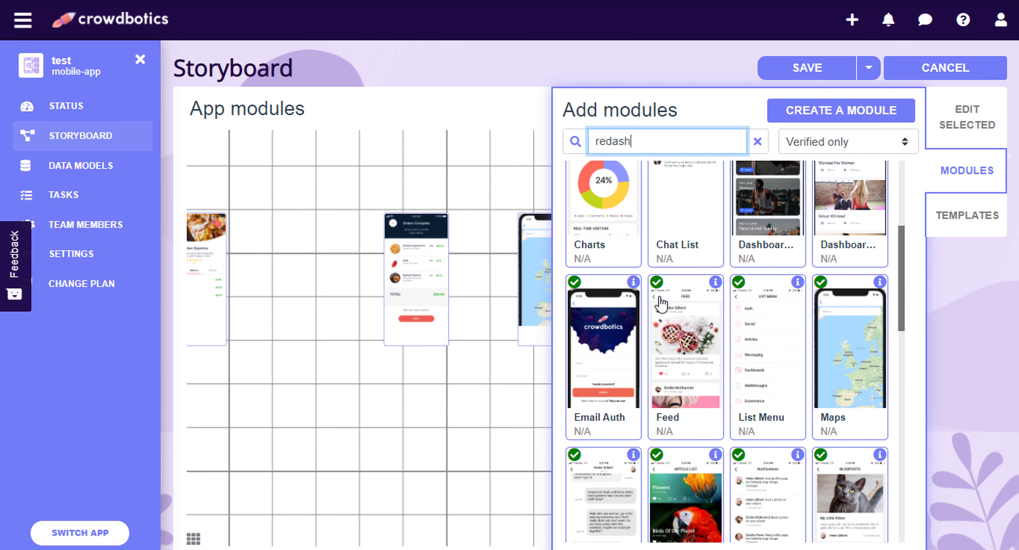
click(757, 141)
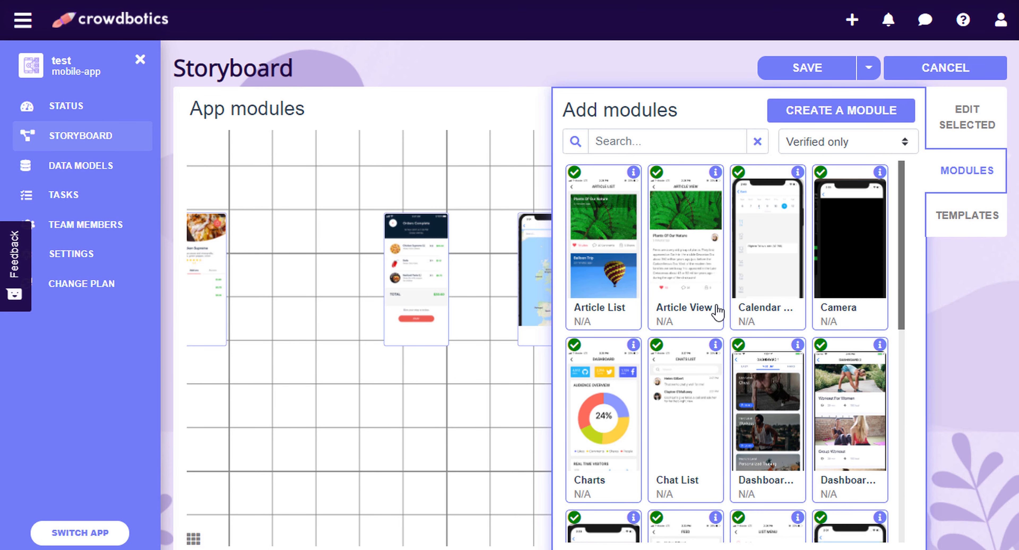
scroll(761, 322, down, 5)
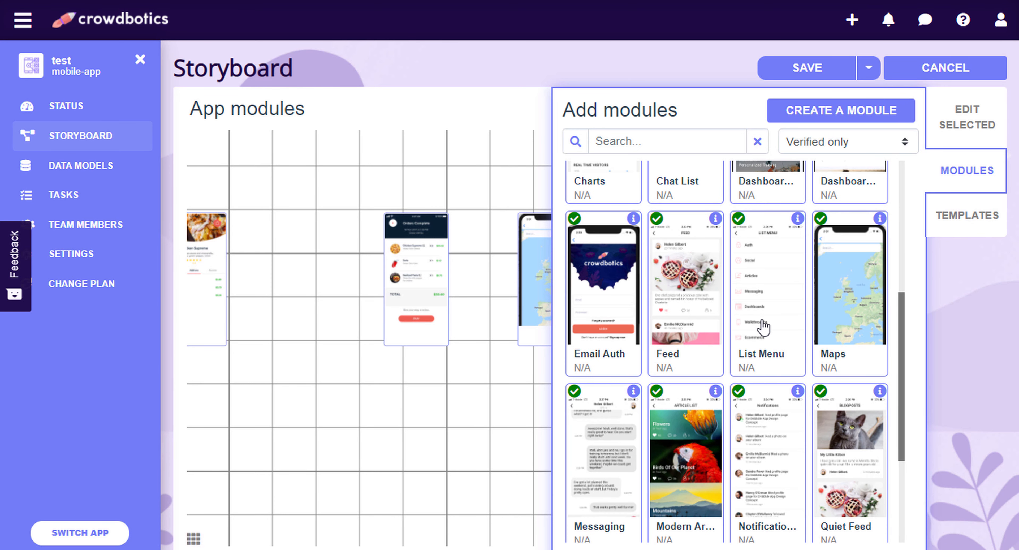
scroll(696, 346, down, 2)
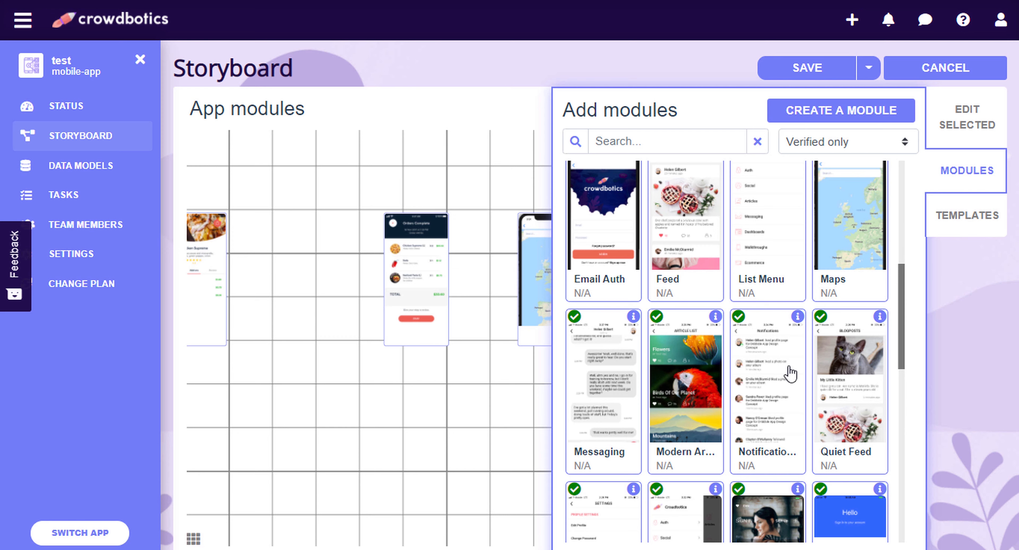
Step: Add the verified notifications module to the storyboard between the Chicken Supreme and Orders Complete screens, and close the module catalogue
mouse_move(766, 404)
mouse_down()
mouse_move(325, 357)
mouse_move(308, 304)
mouse_up()
drag(326, 336, 302, 281)
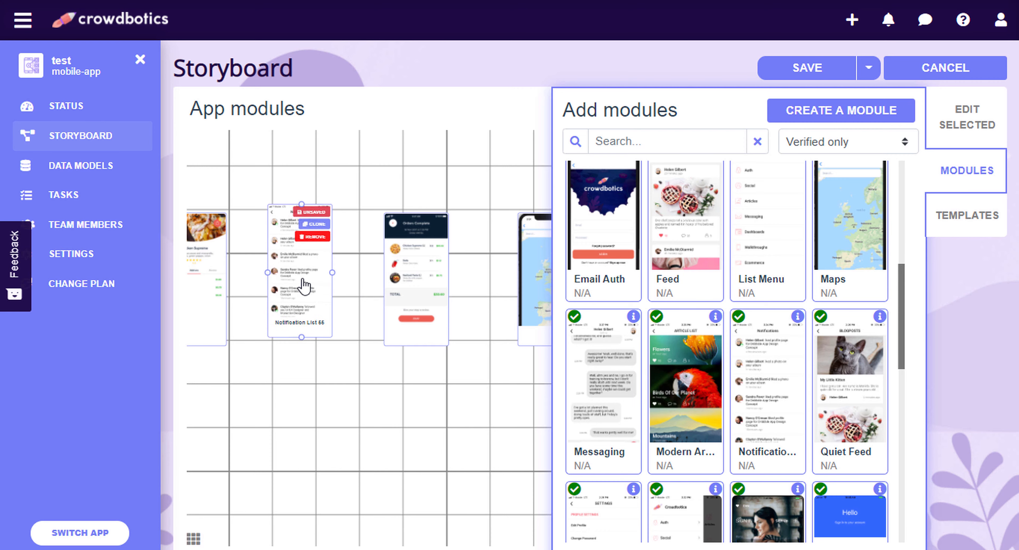
scroll(745, 324, down, 6)
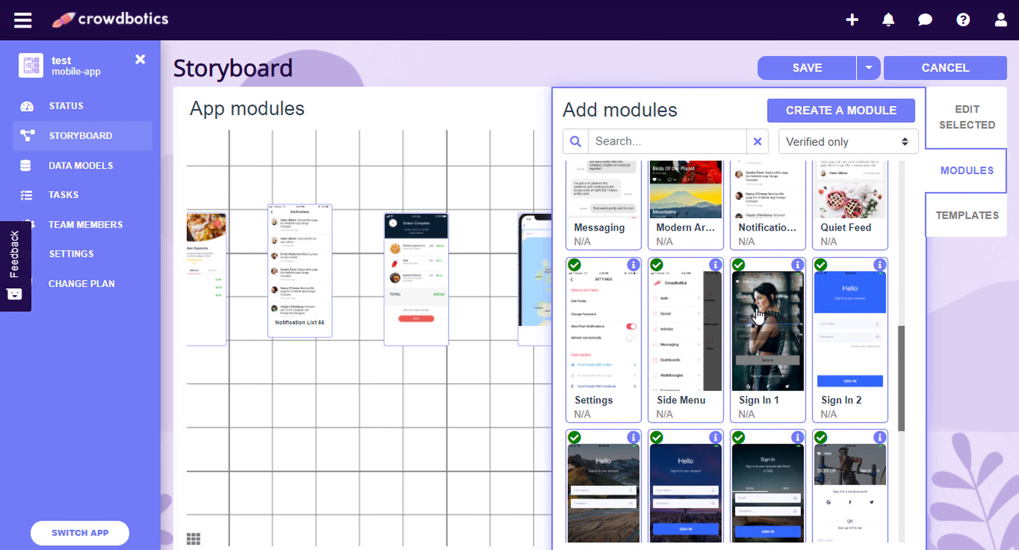
scroll(758, 315, down, 6)
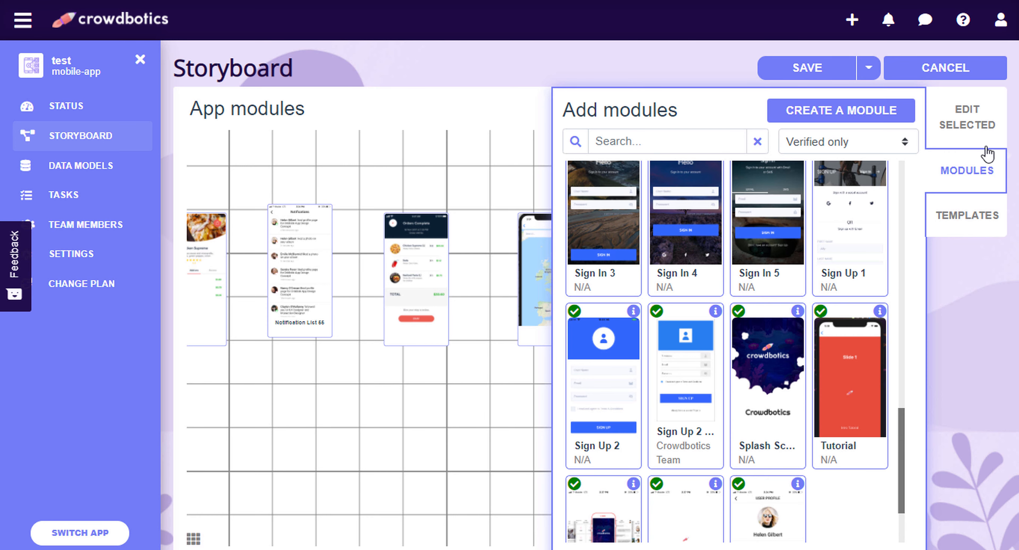
click(966, 198)
click(966, 189)
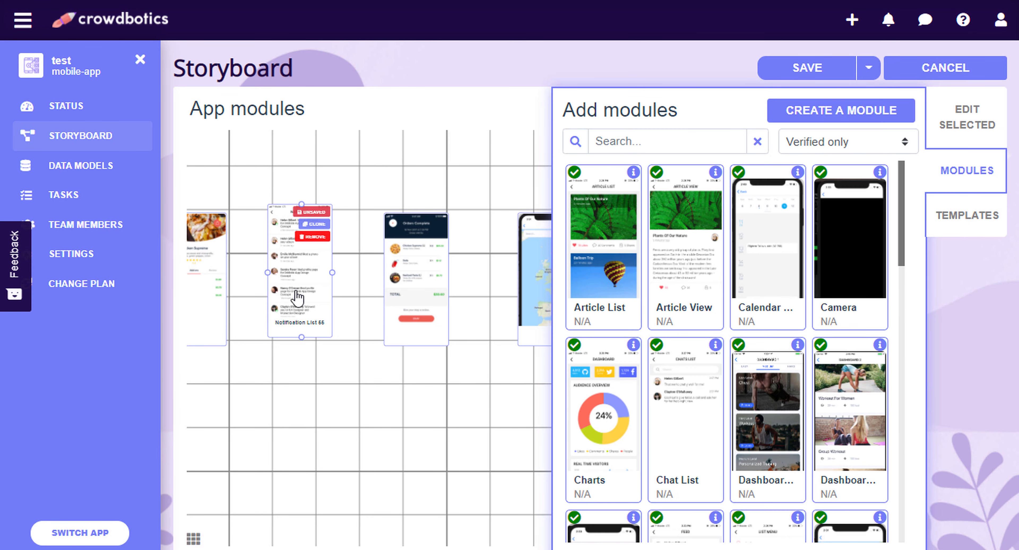
click(964, 174)
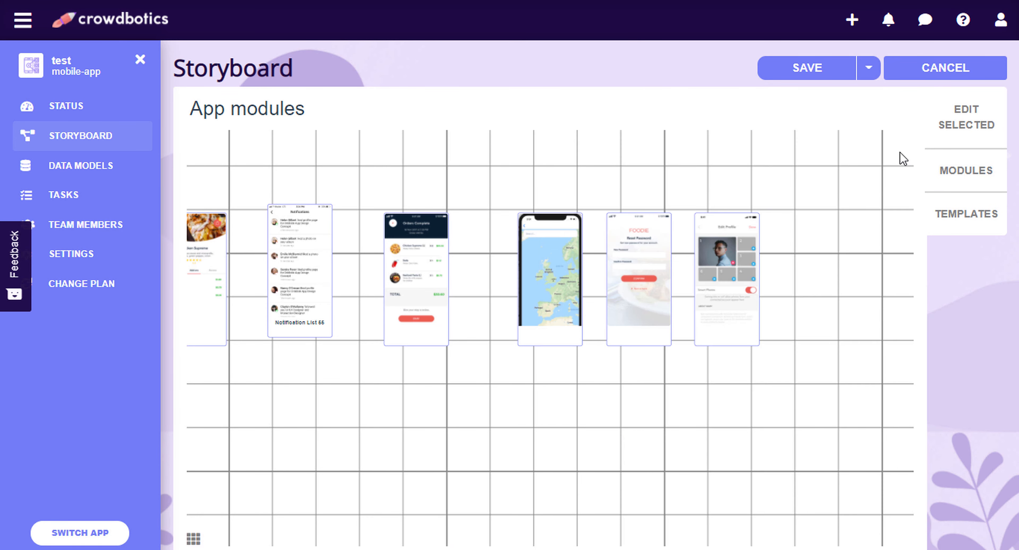
Step: Link the Orders Complete screen to the map screen beside it
mouse_move(303, 296)
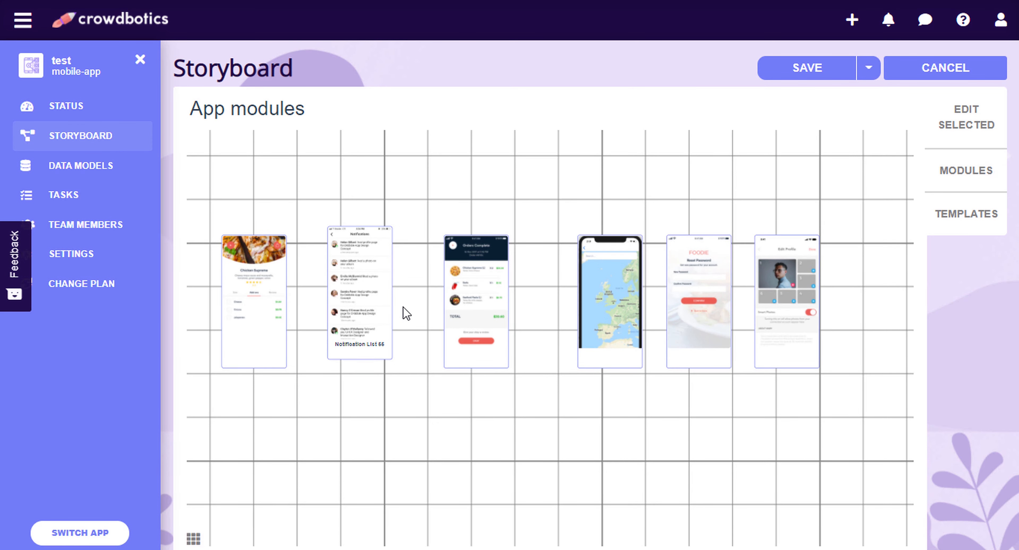
scroll(403, 313, up, 2)
mouse_move(386, 289)
scroll(389, 293, up, 1)
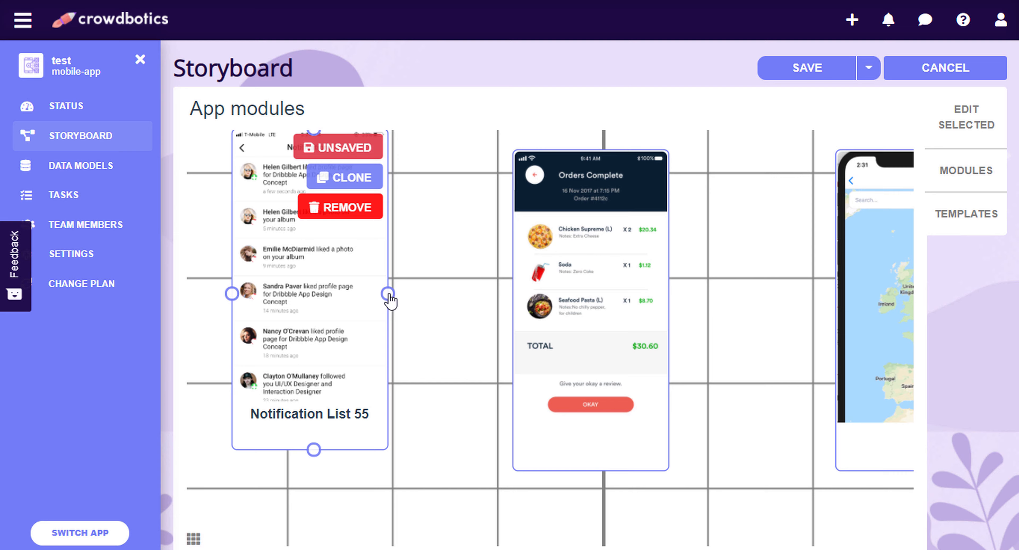
scroll(388, 292, up, 1)
drag(428, 319, 551, 335)
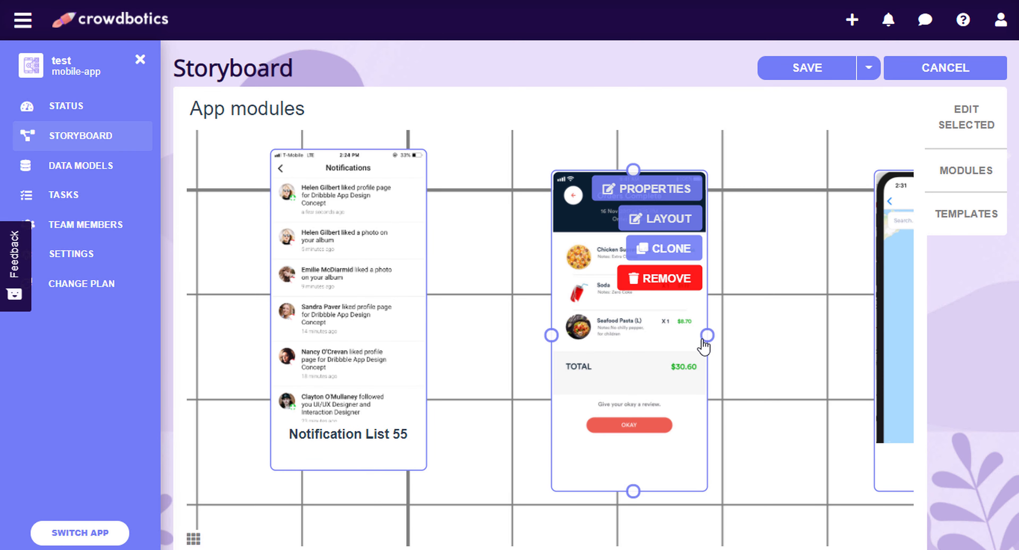
drag(709, 341, 867, 345)
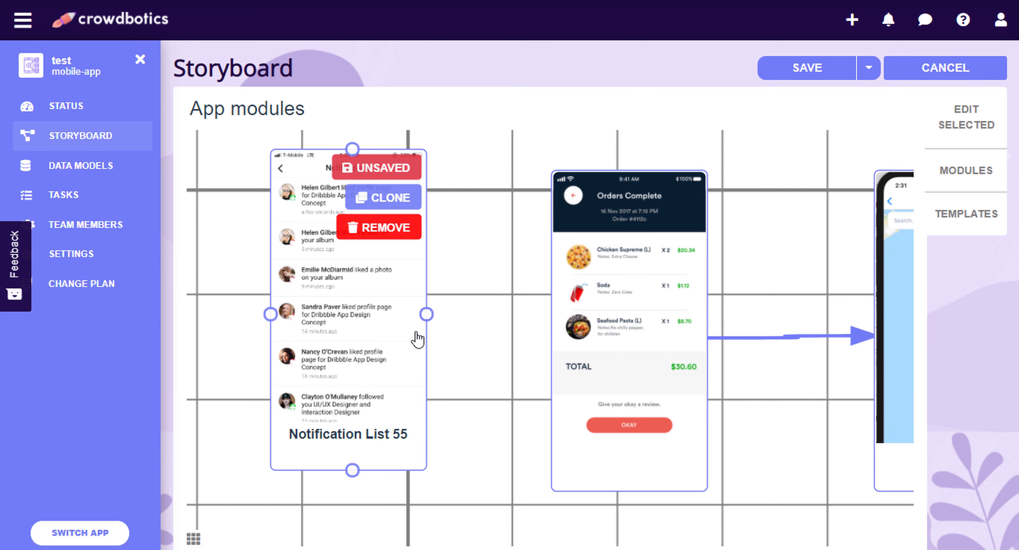
Step: Link the Notification List 55 screen to the Orders Complete screen
mouse_move(429, 316)
drag(430, 317, 553, 336)
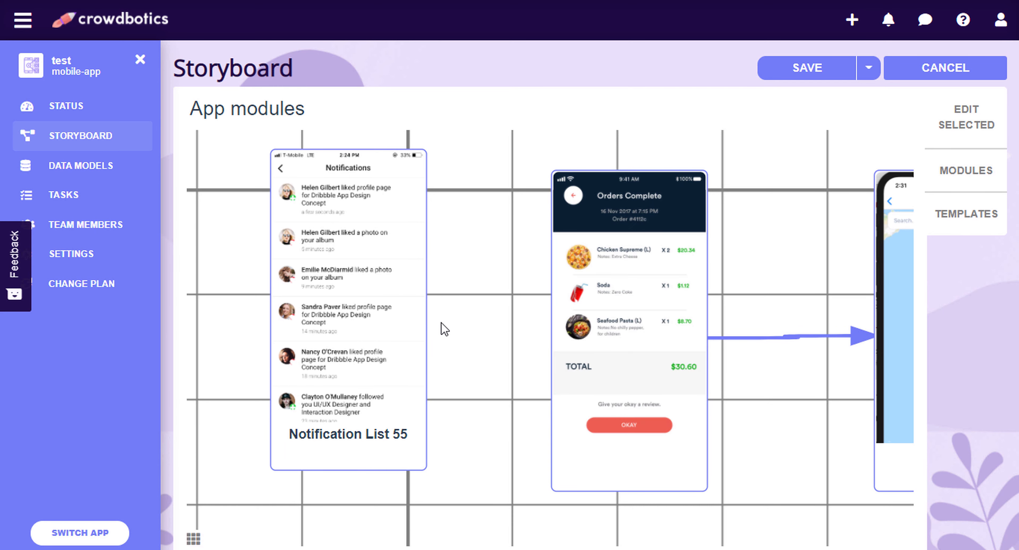
mouse_move(429, 313)
drag(430, 313, 552, 335)
scroll(428, 263, down, 2)
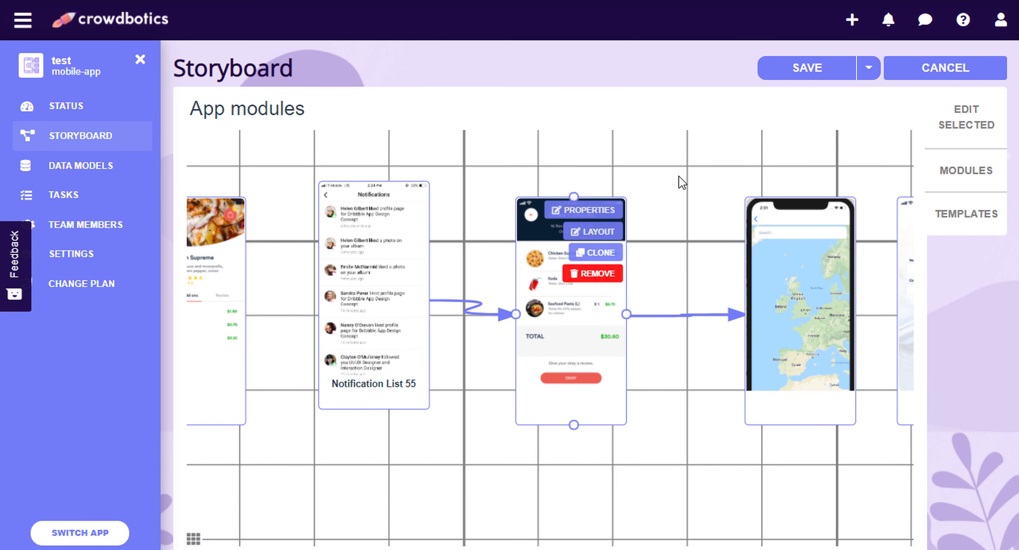
Step: Save the storyboard changes to the project and review the layout of all its screens
click(867, 70)
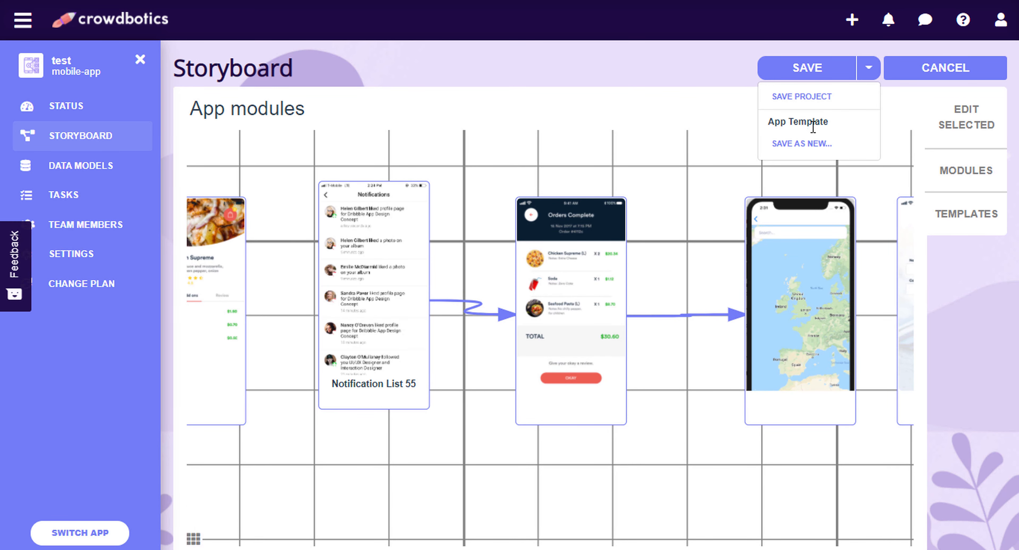
click(813, 97)
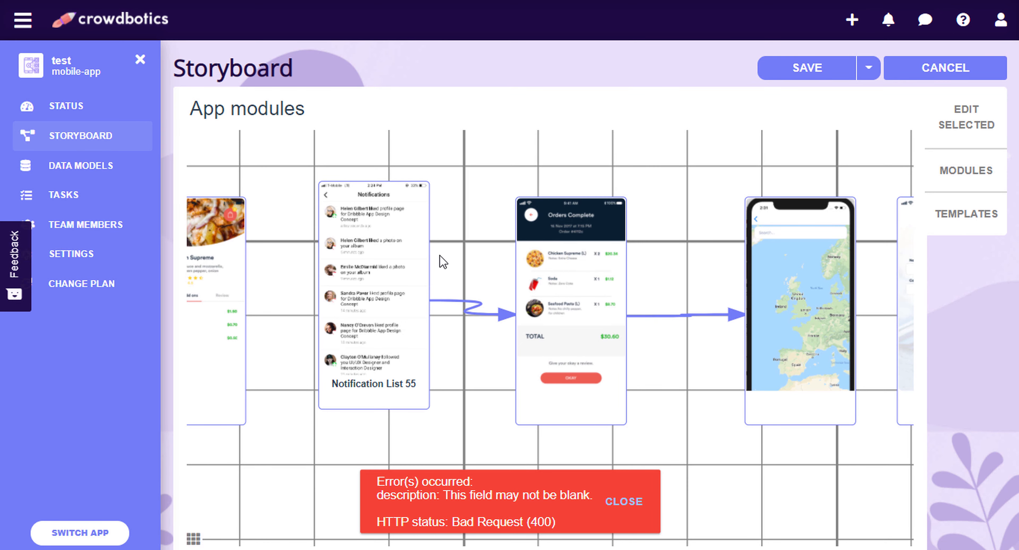
scroll(439, 263, down, 5)
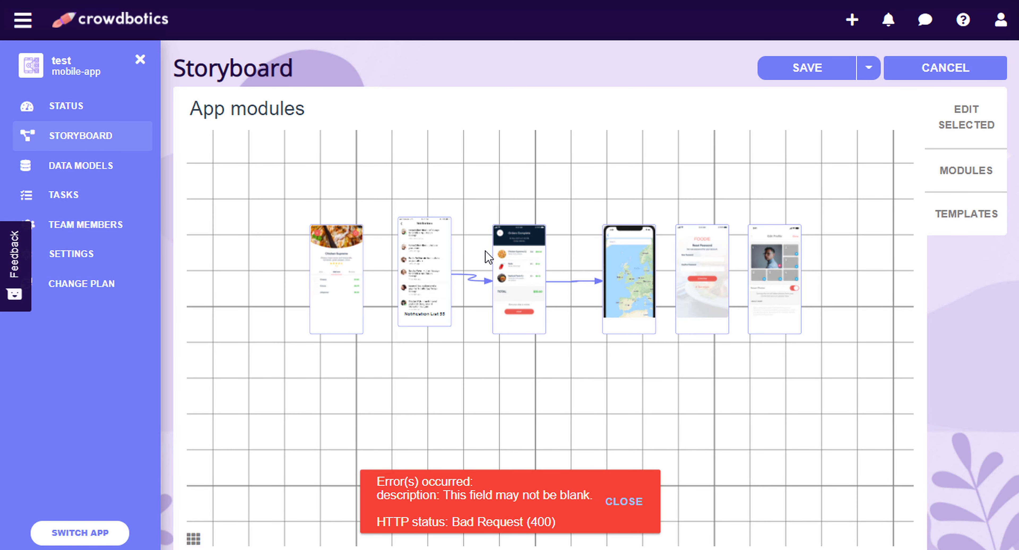
scroll(485, 250, down, 4)
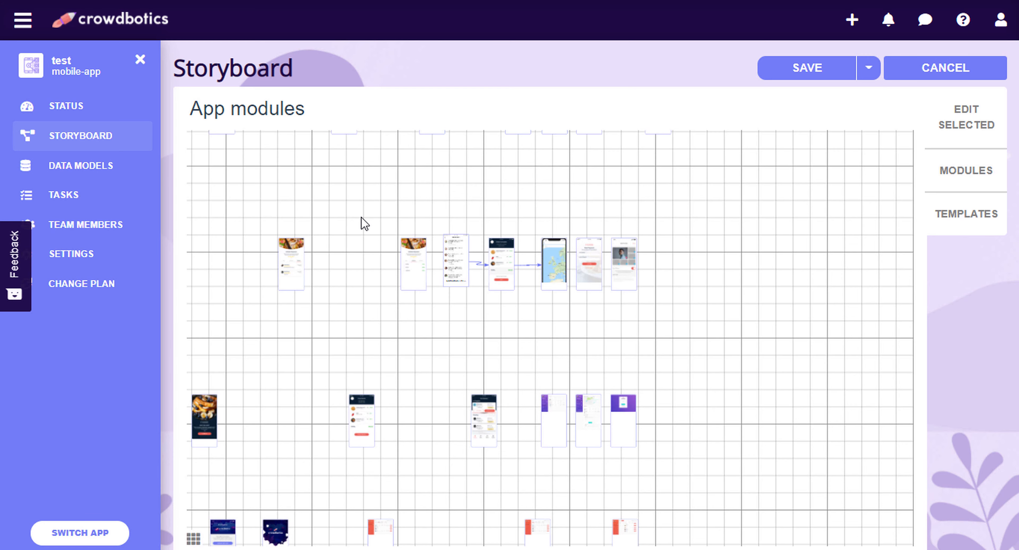
scroll(436, 296, down, 3)
scroll(429, 332, up, 2)
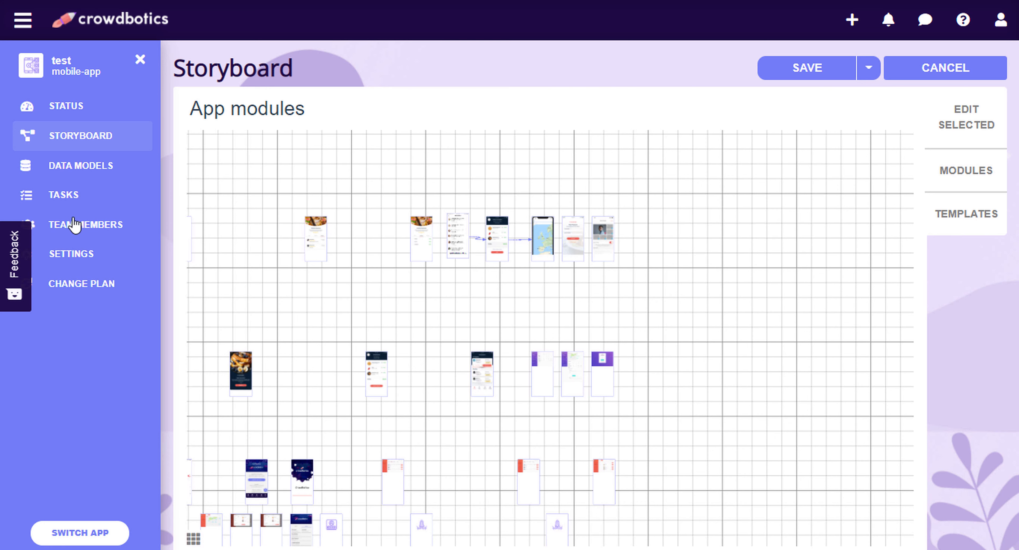
Step: Leave the storyboard without saving for the team members page, and view the form for inviting a collaborator
click(79, 231)
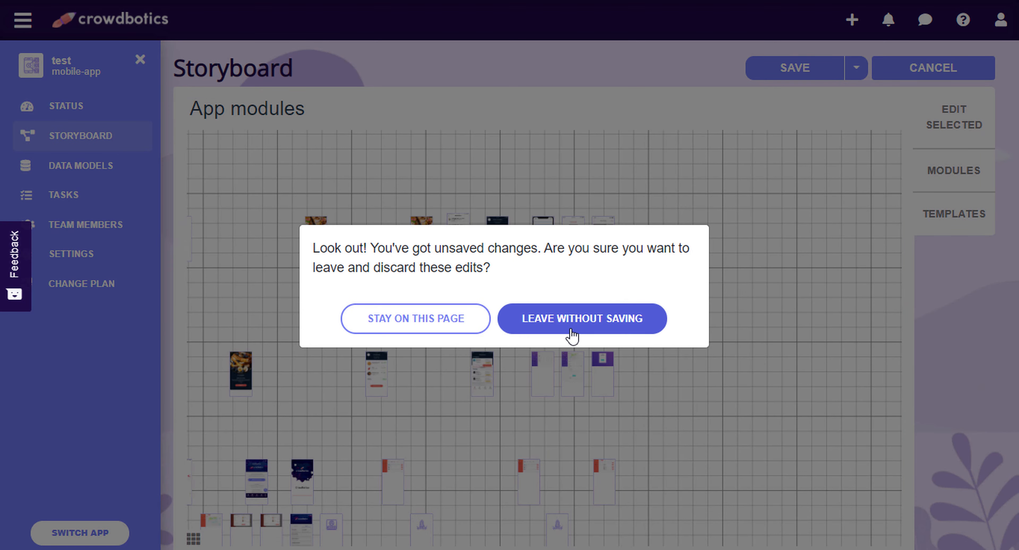
click(571, 334)
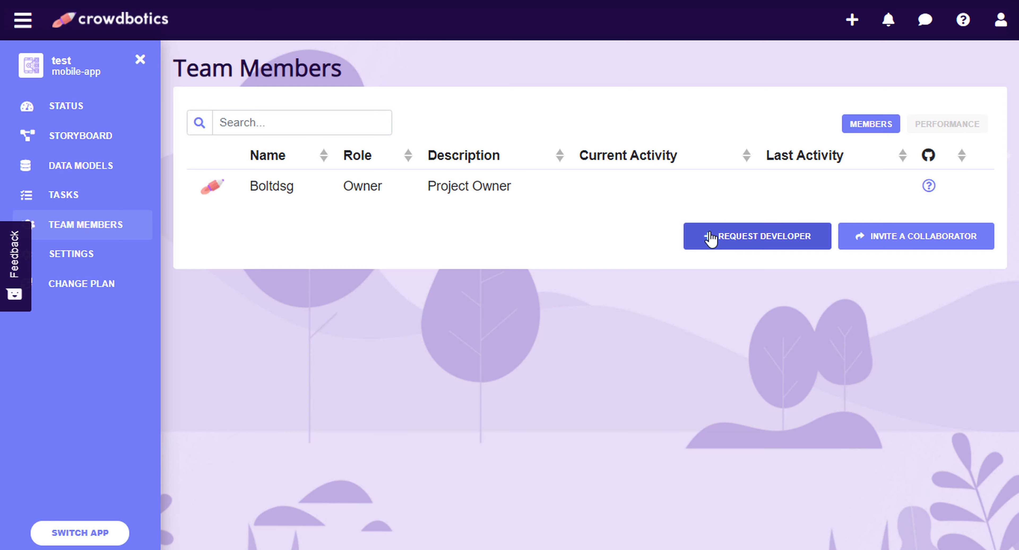
click(846, 246)
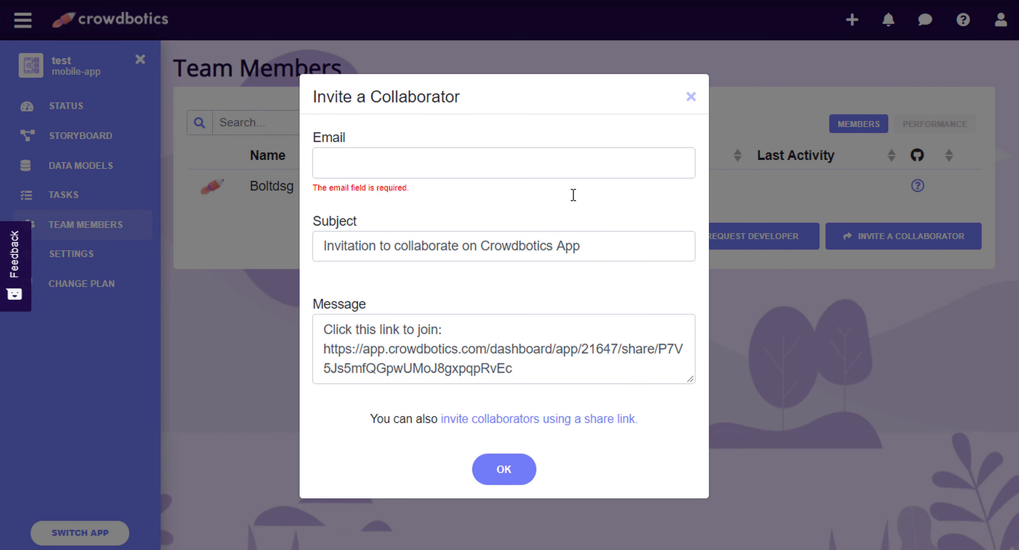
click(589, 342)
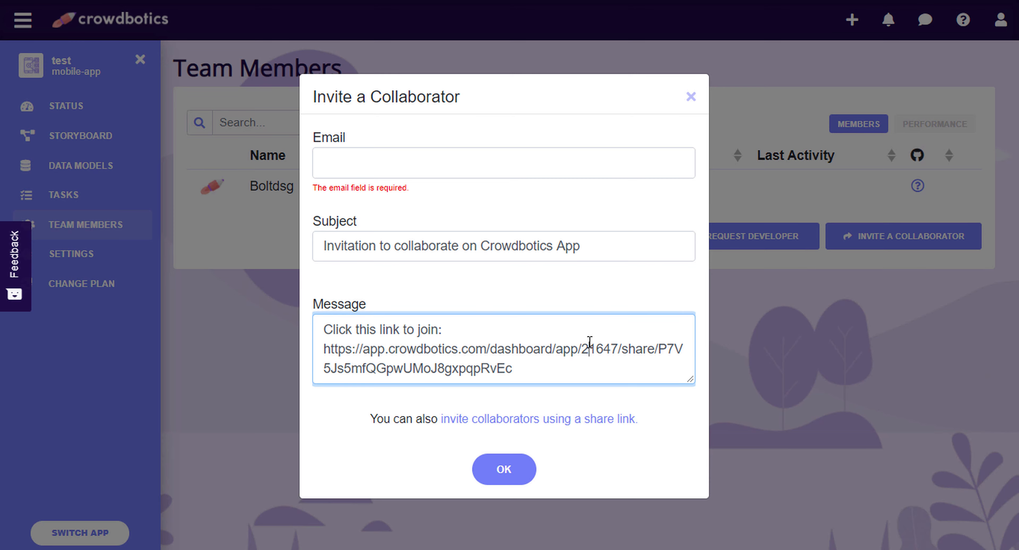
click(690, 97)
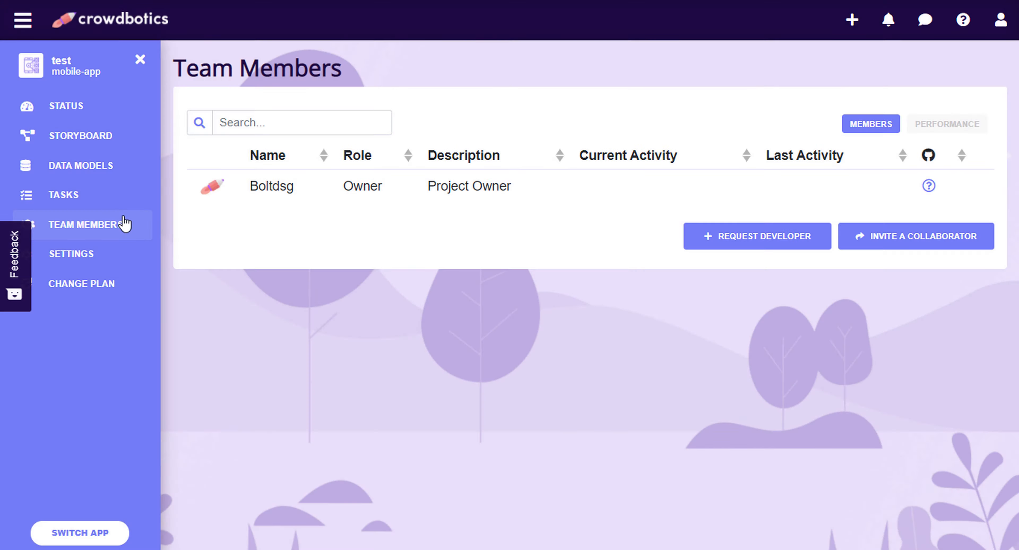
Step: Examine the app's environment variable, library and experimental settings, and check the plan levels offered for it
click(85, 259)
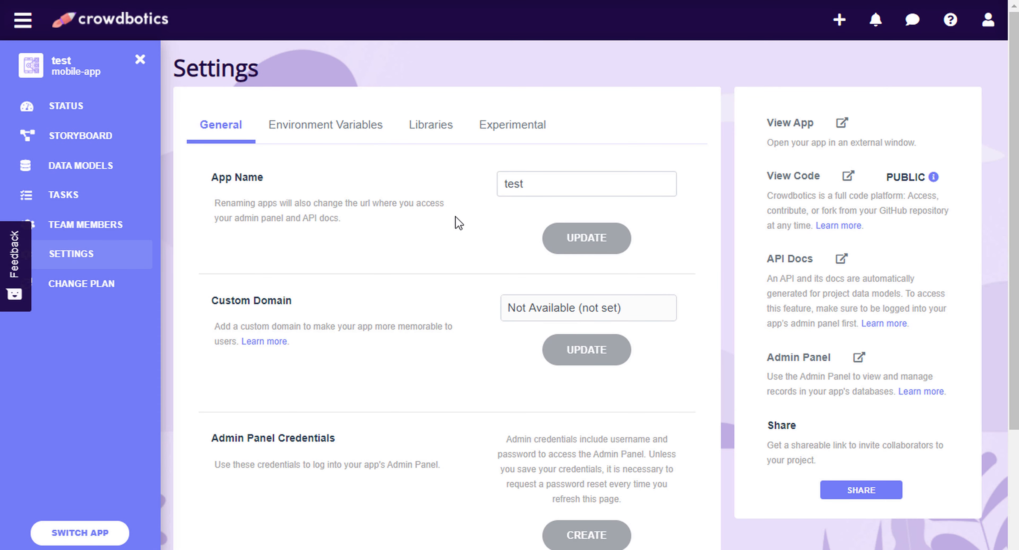
click(346, 126)
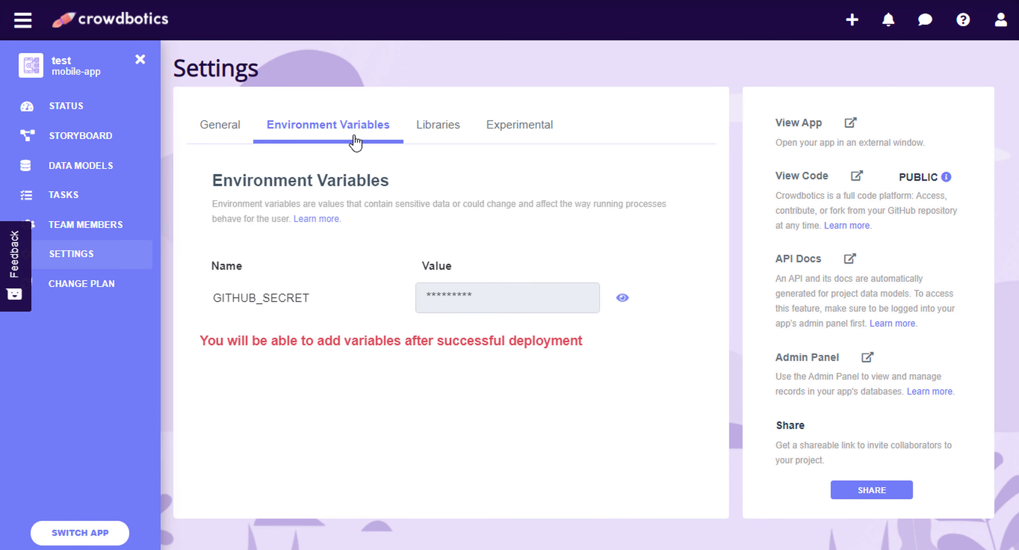
click(444, 133)
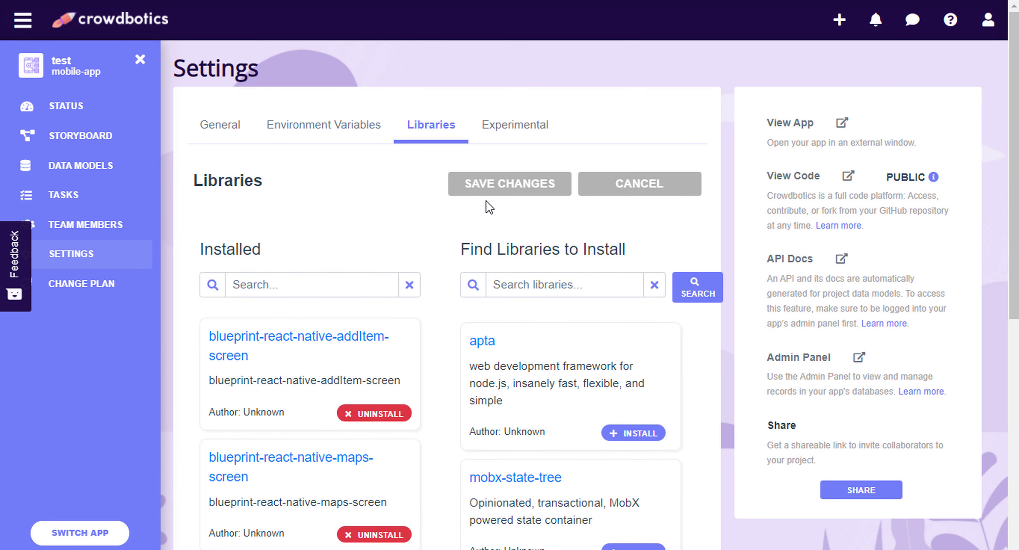
scroll(480, 237, down, 5)
scroll(447, 283, up, 2)
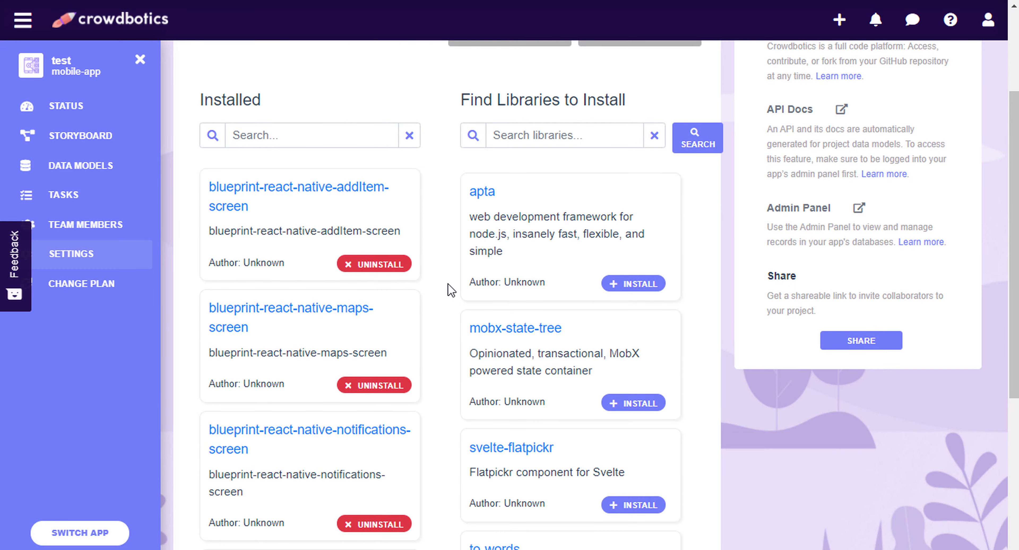
scroll(451, 290, up, 2)
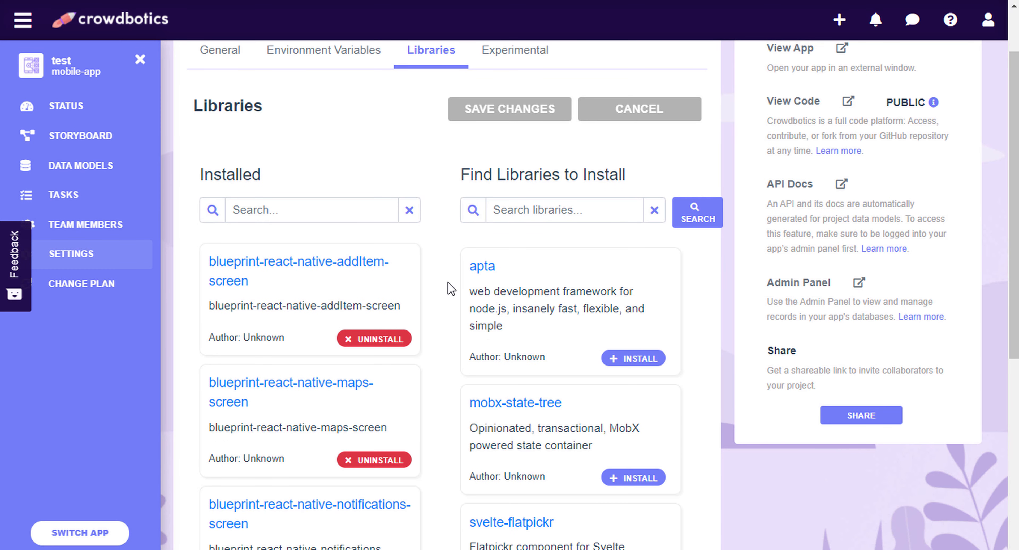
scroll(451, 289, up, 2)
click(512, 132)
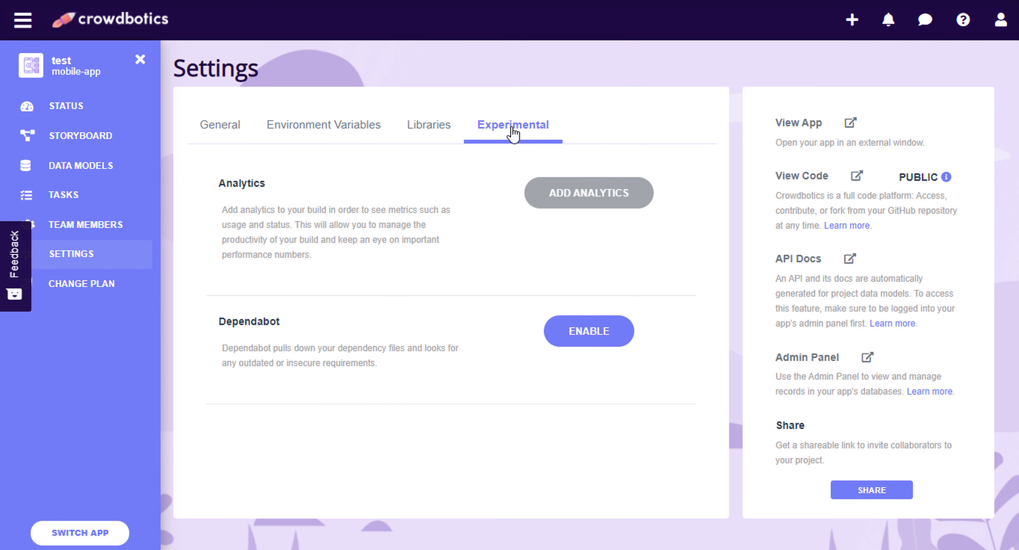
click(404, 126)
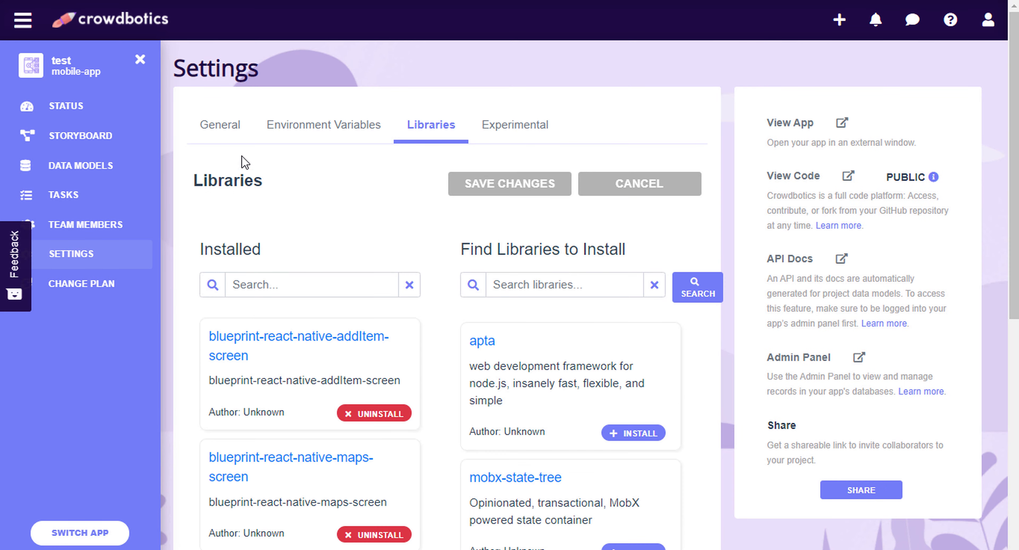
click(315, 134)
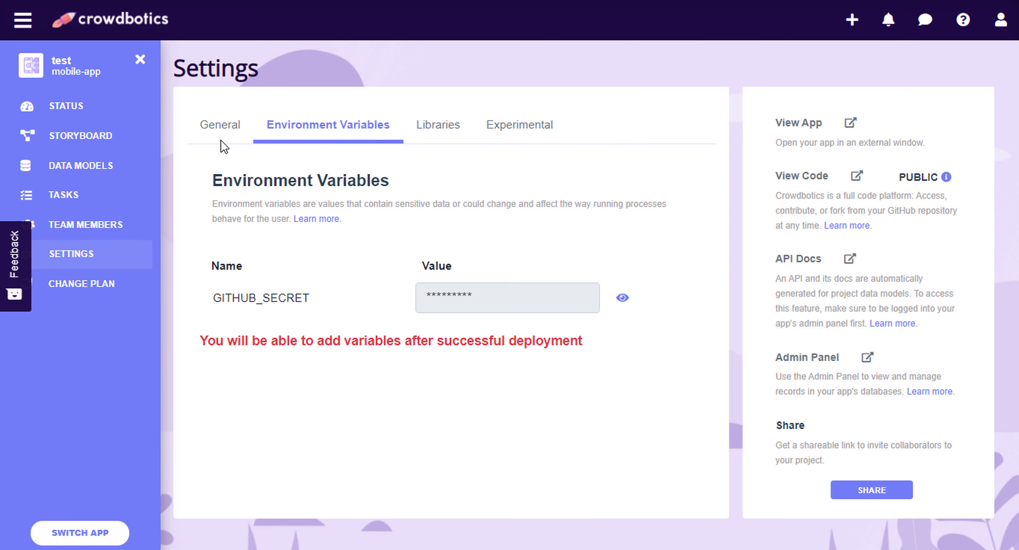
click(84, 284)
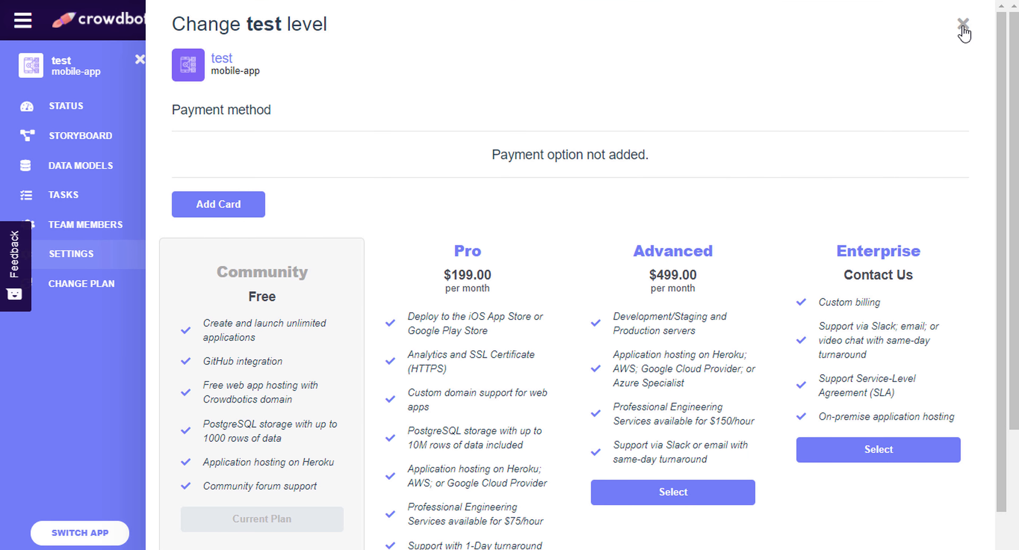
click(897, 22)
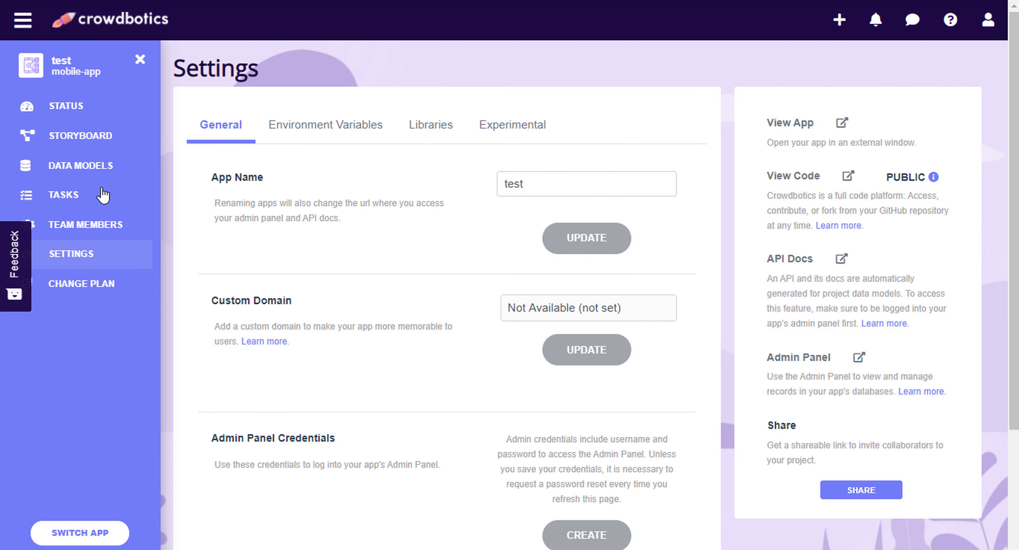
Step: Deploy the test app from its build status overview and check the entries in the app activity
click(65, 105)
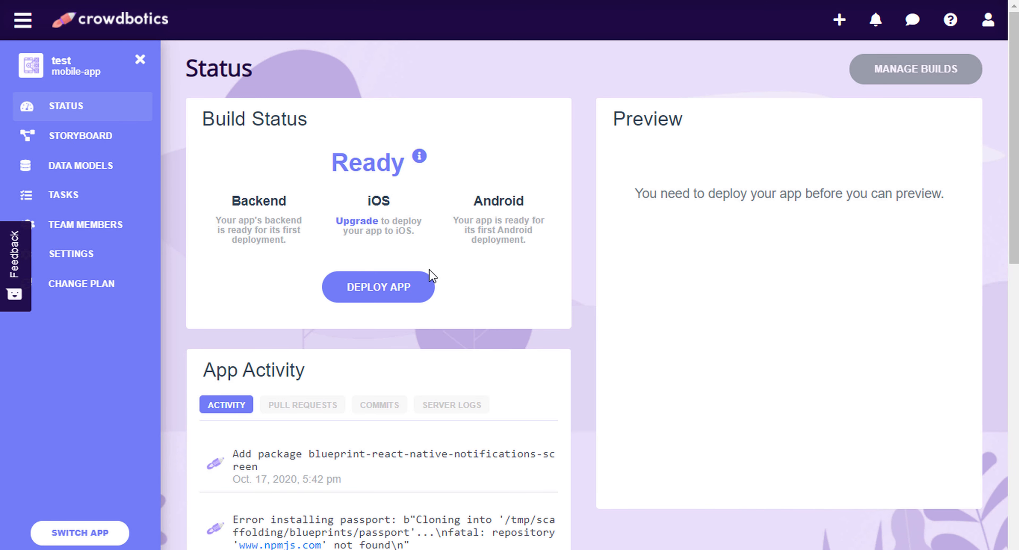
scroll(559, 254, down, 2)
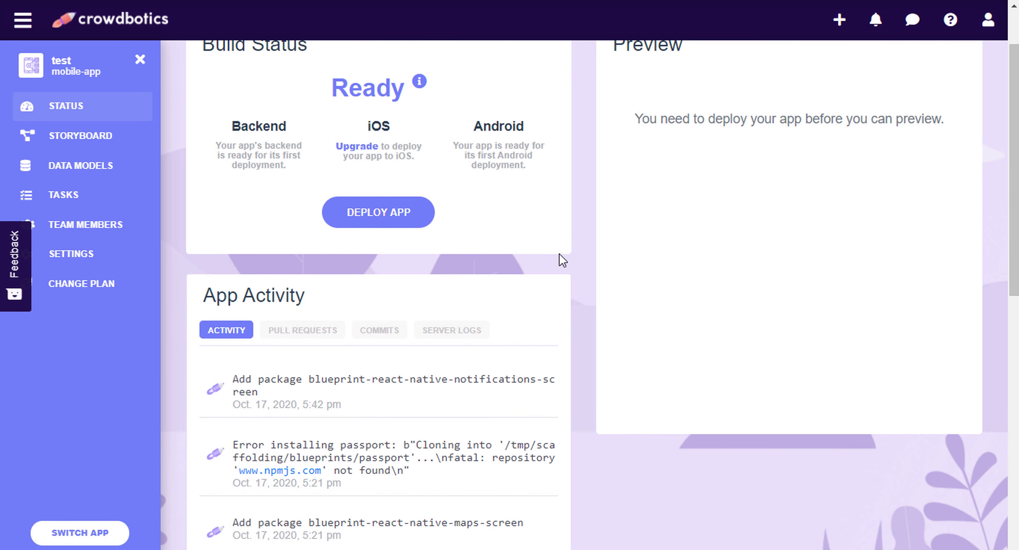
scroll(558, 253, up, 2)
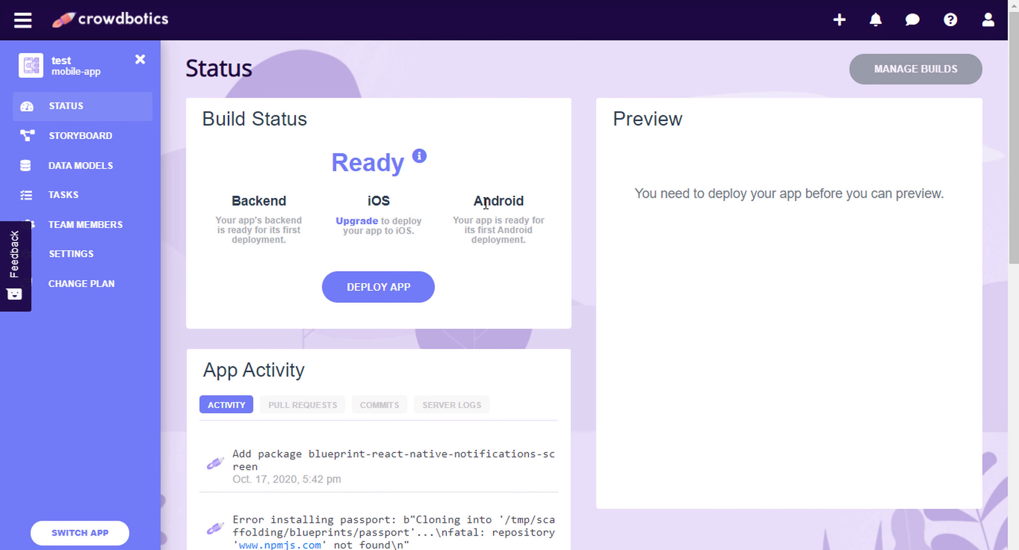
click(391, 302)
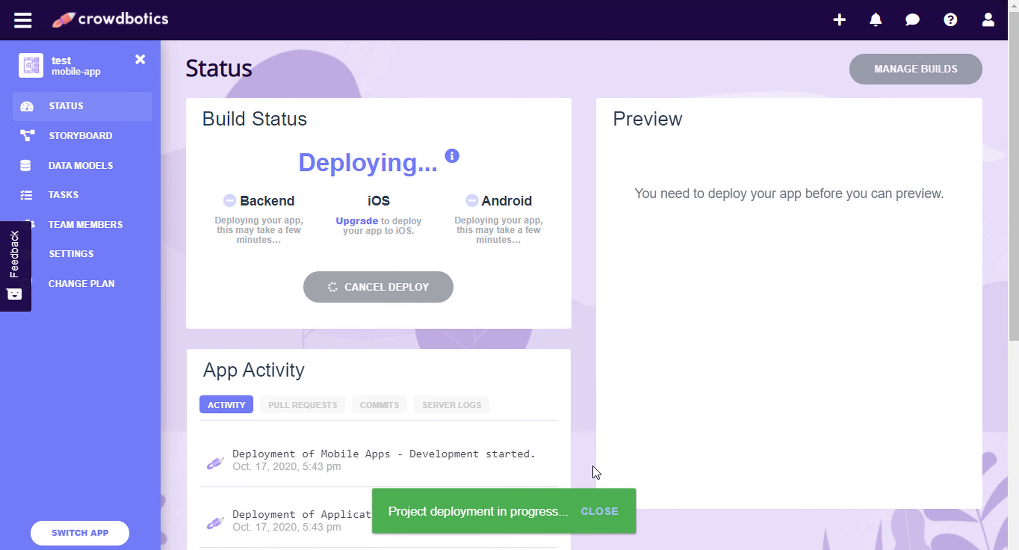
scroll(598, 452, down, 4)
scroll(587, 322, up, 4)
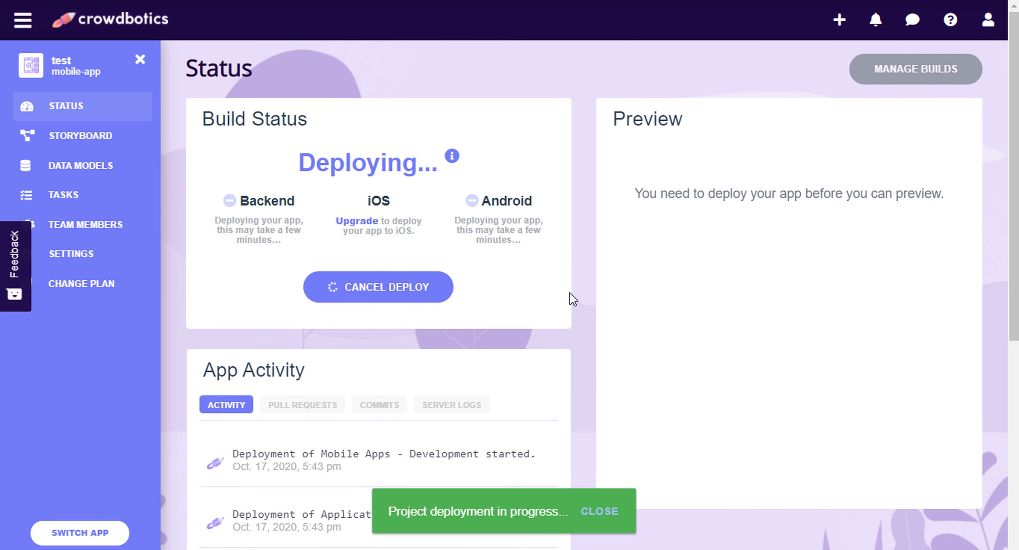
scroll(569, 294, down, 4)
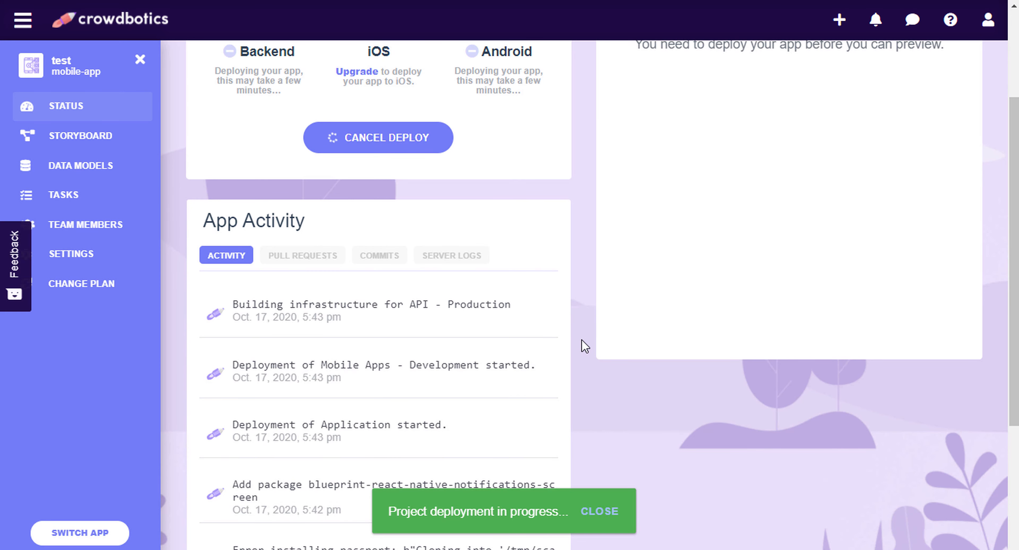
scroll(575, 322, up, 4)
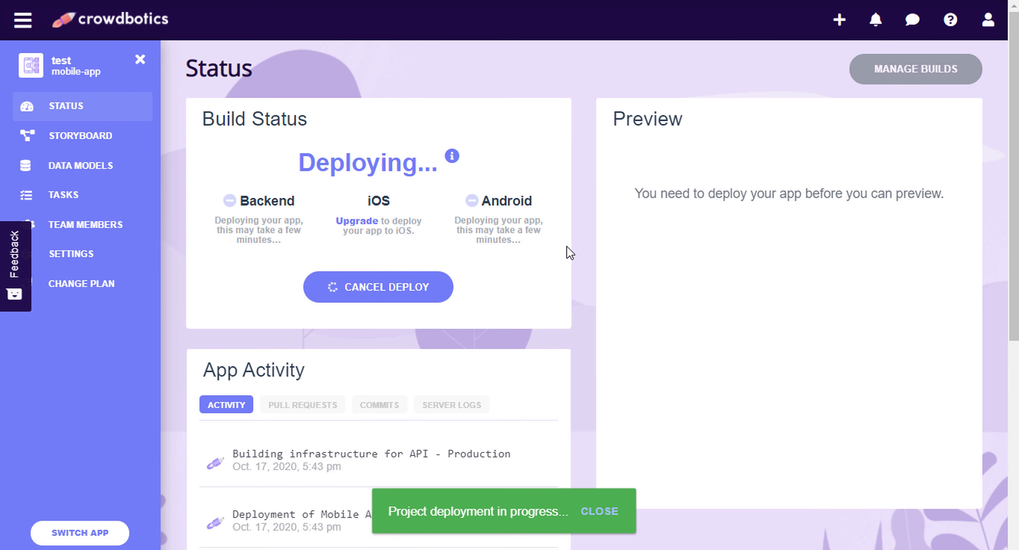